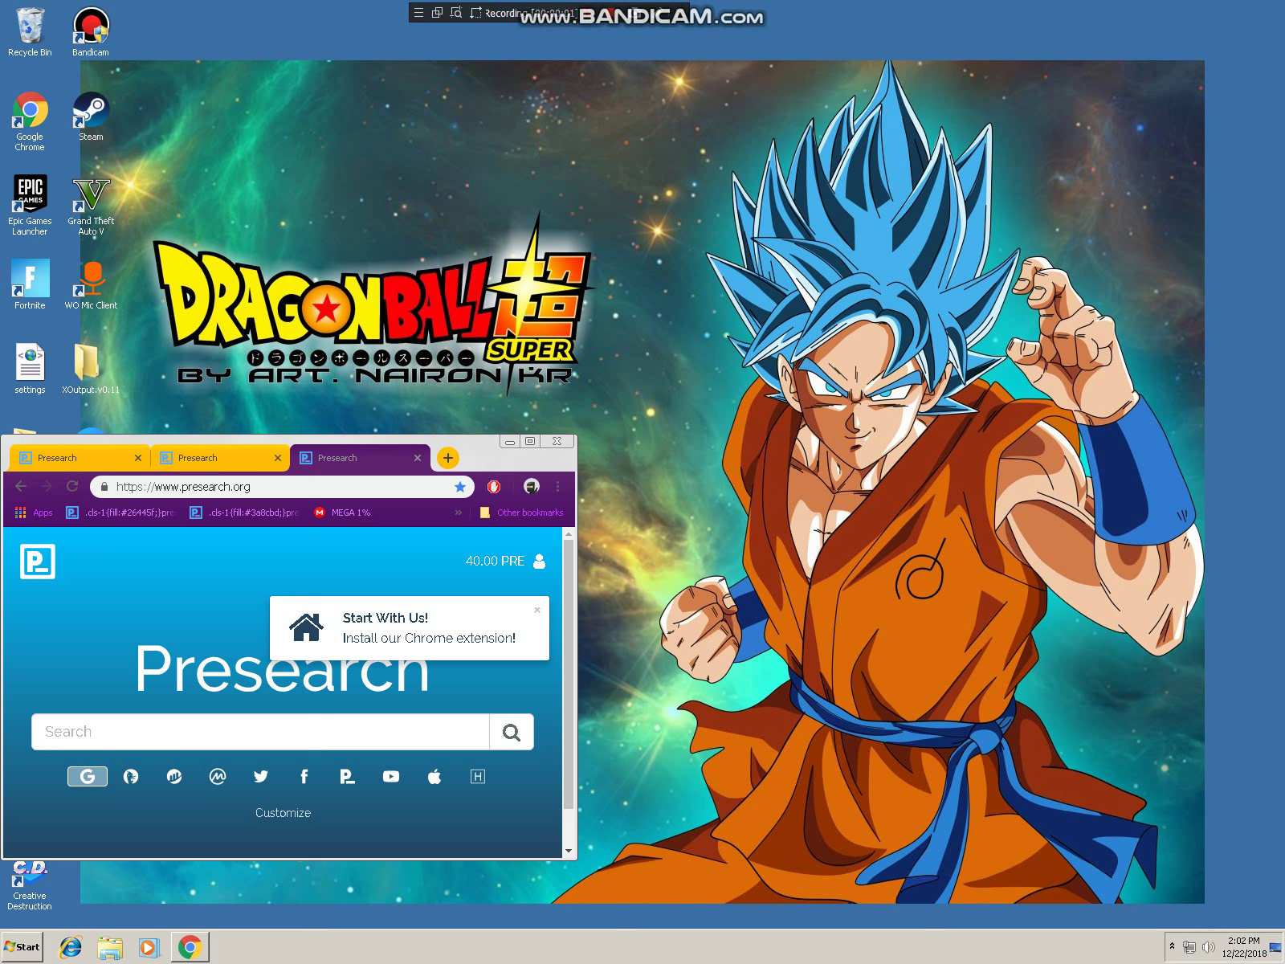
# - Maximize the Chrome window showing presearch.org with Win+Up
pyautogui.press('super+Up')
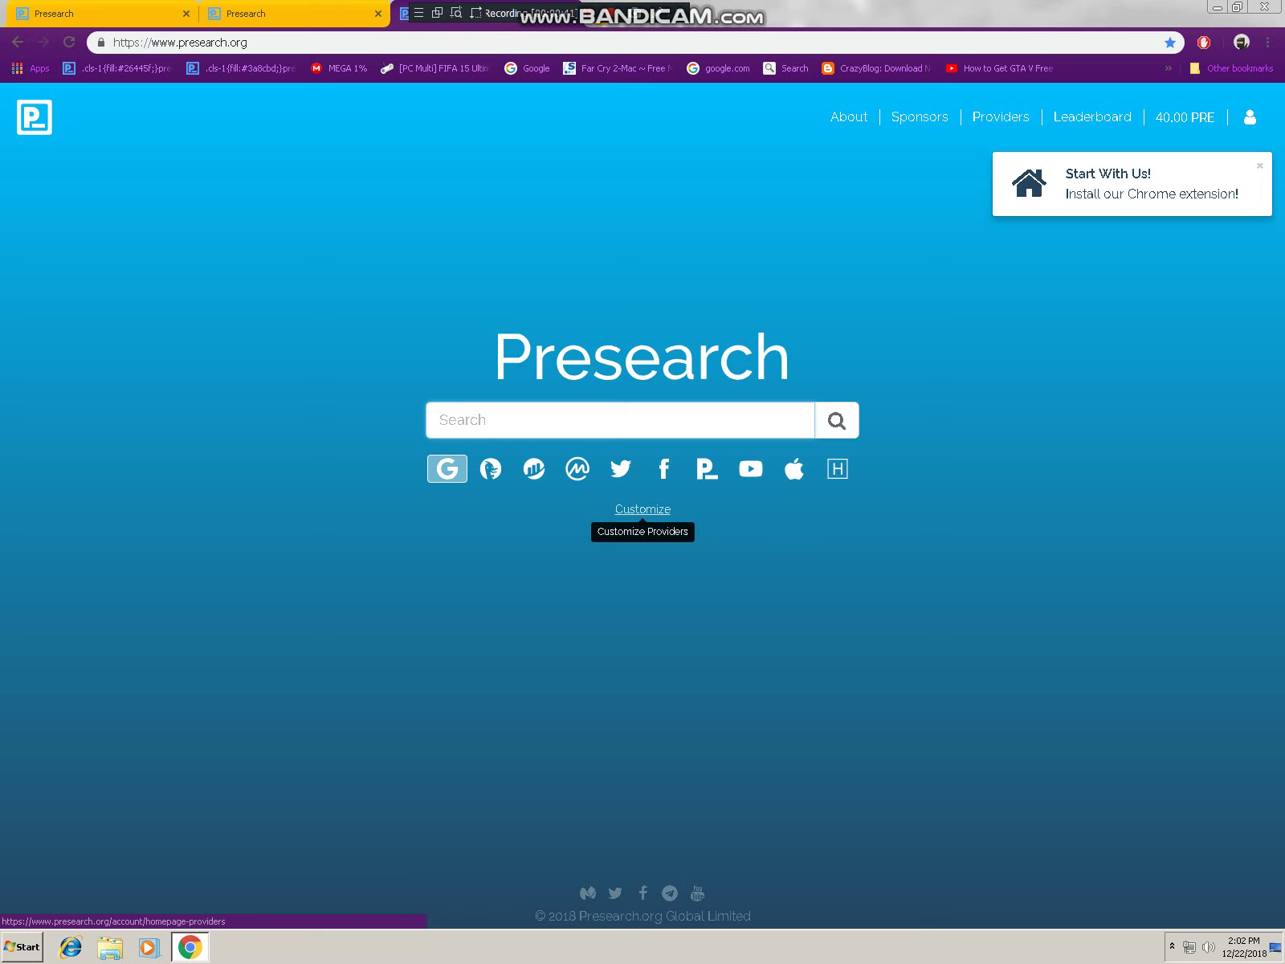
# - In Customize, browse the provider list, filter for 'hack' and add Hacked to Selected Providers
pyautogui.click(643, 509)
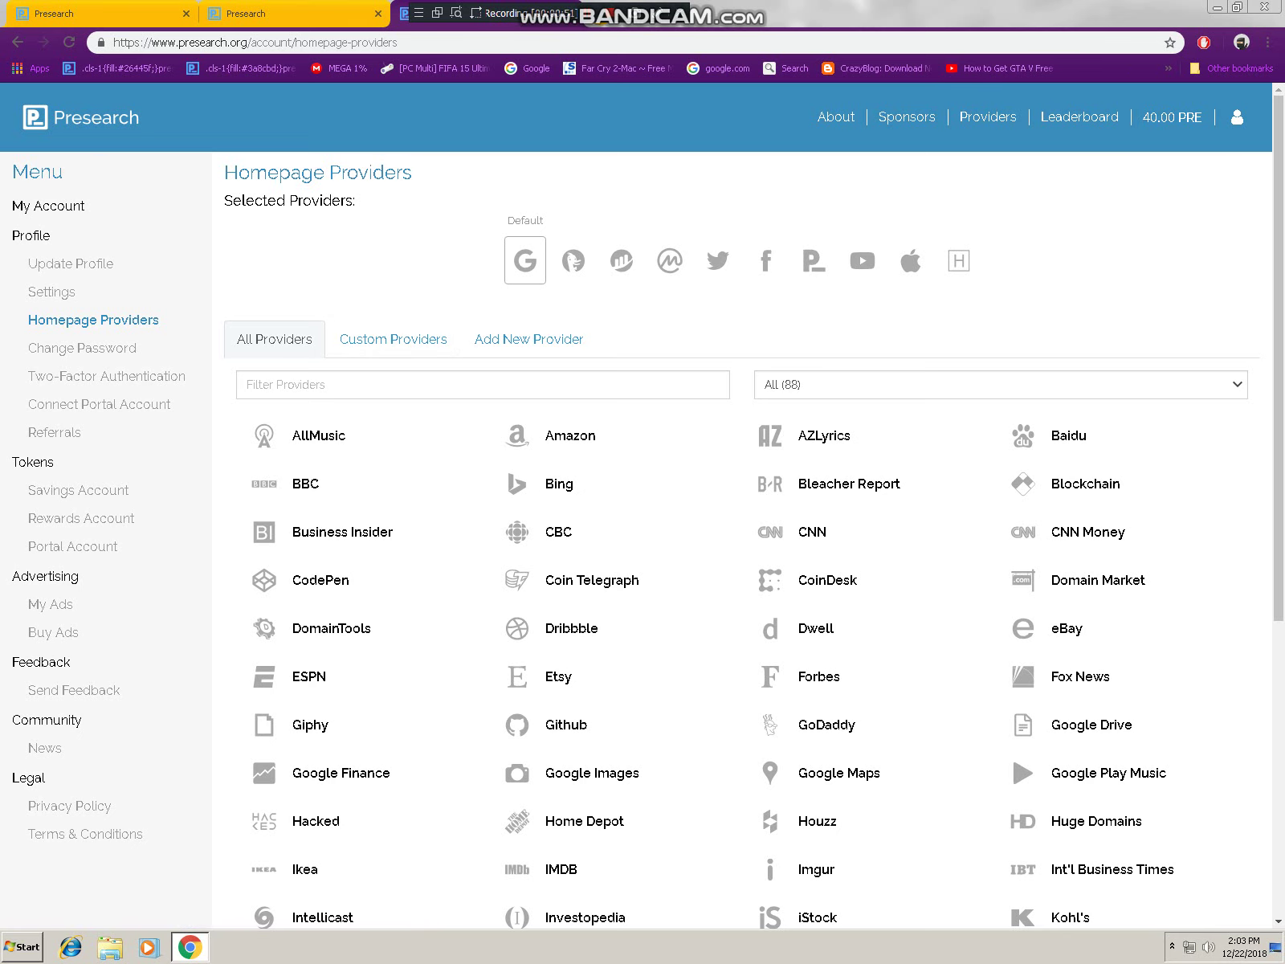
pyautogui.scroll(-2, 517, 325)
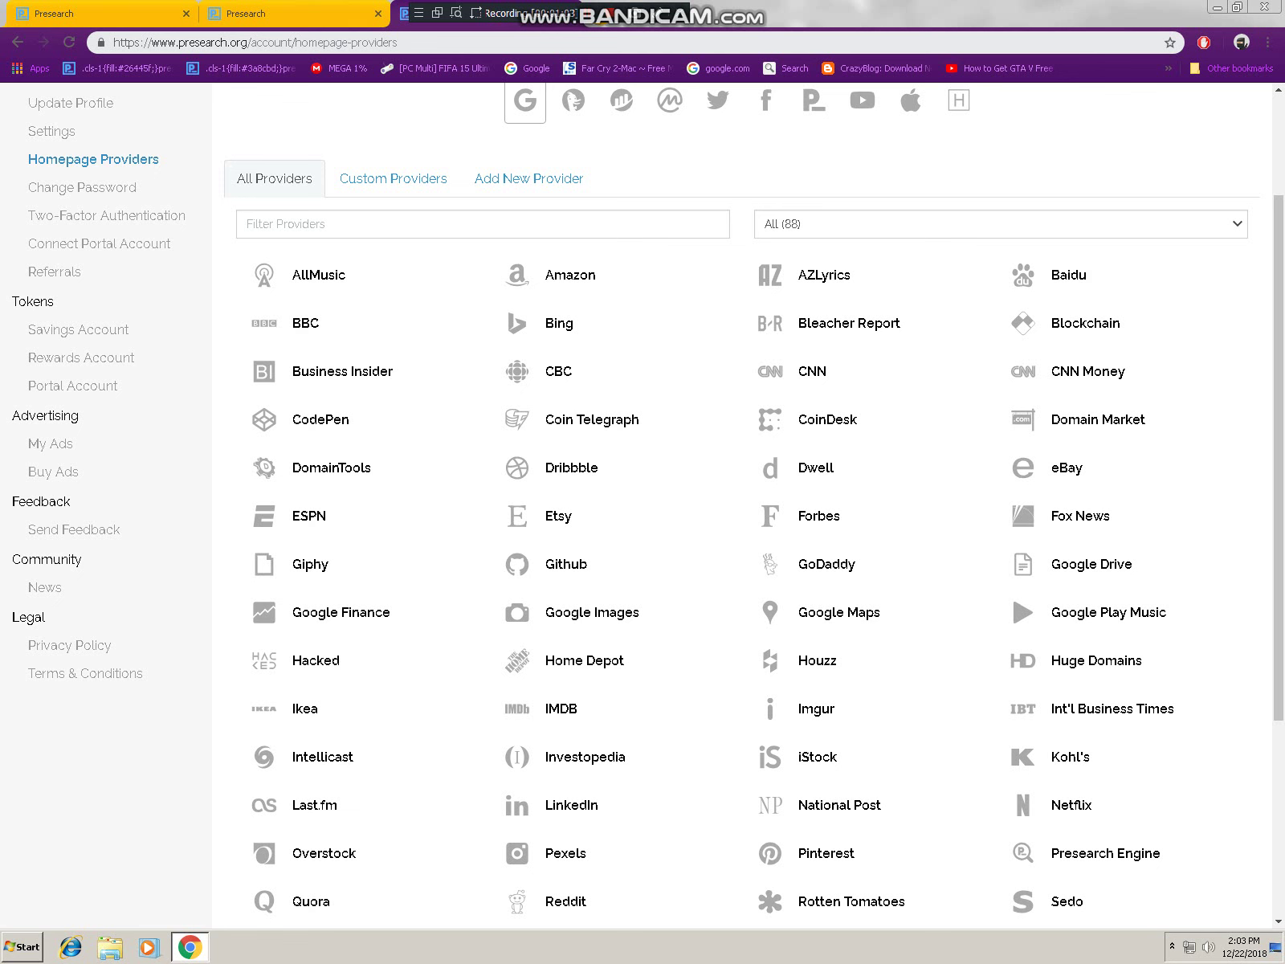
pyautogui.scroll(2, 643, 482)
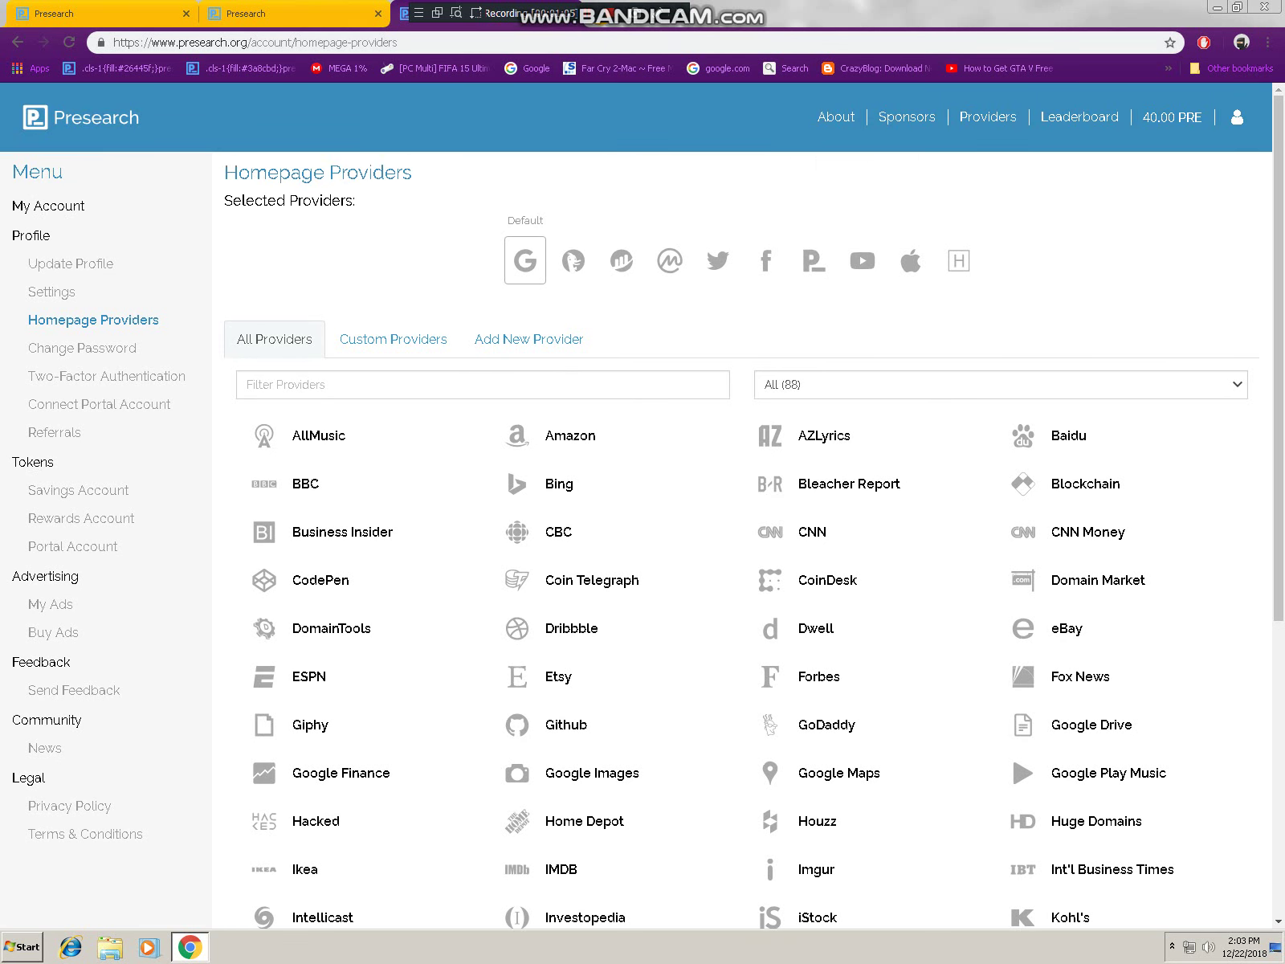
pyautogui.scroll(-1, 642, 482)
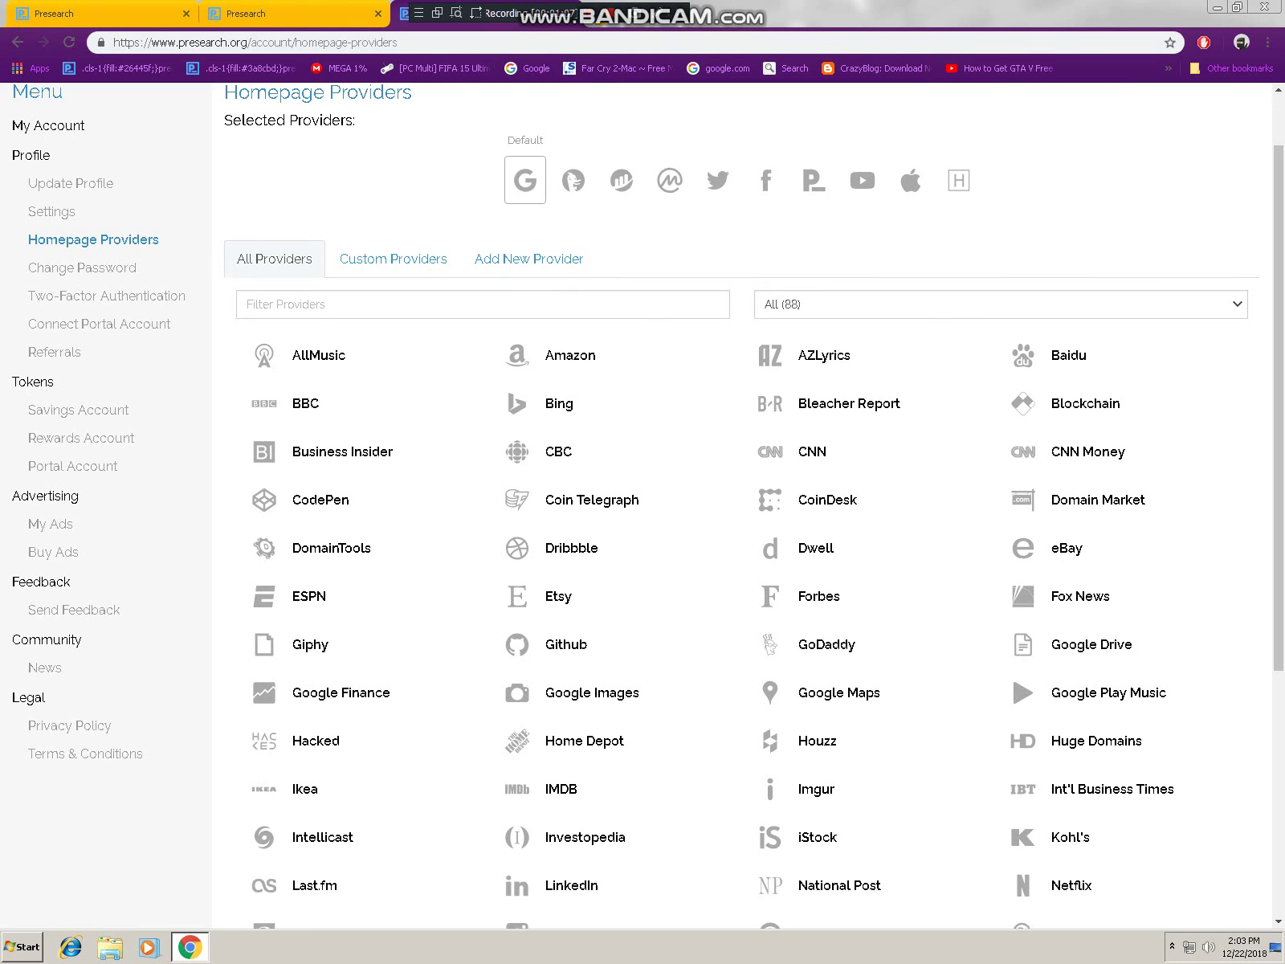
pyautogui.scroll(-1, 642, 482)
pyautogui.scroll(-4, 643, 482)
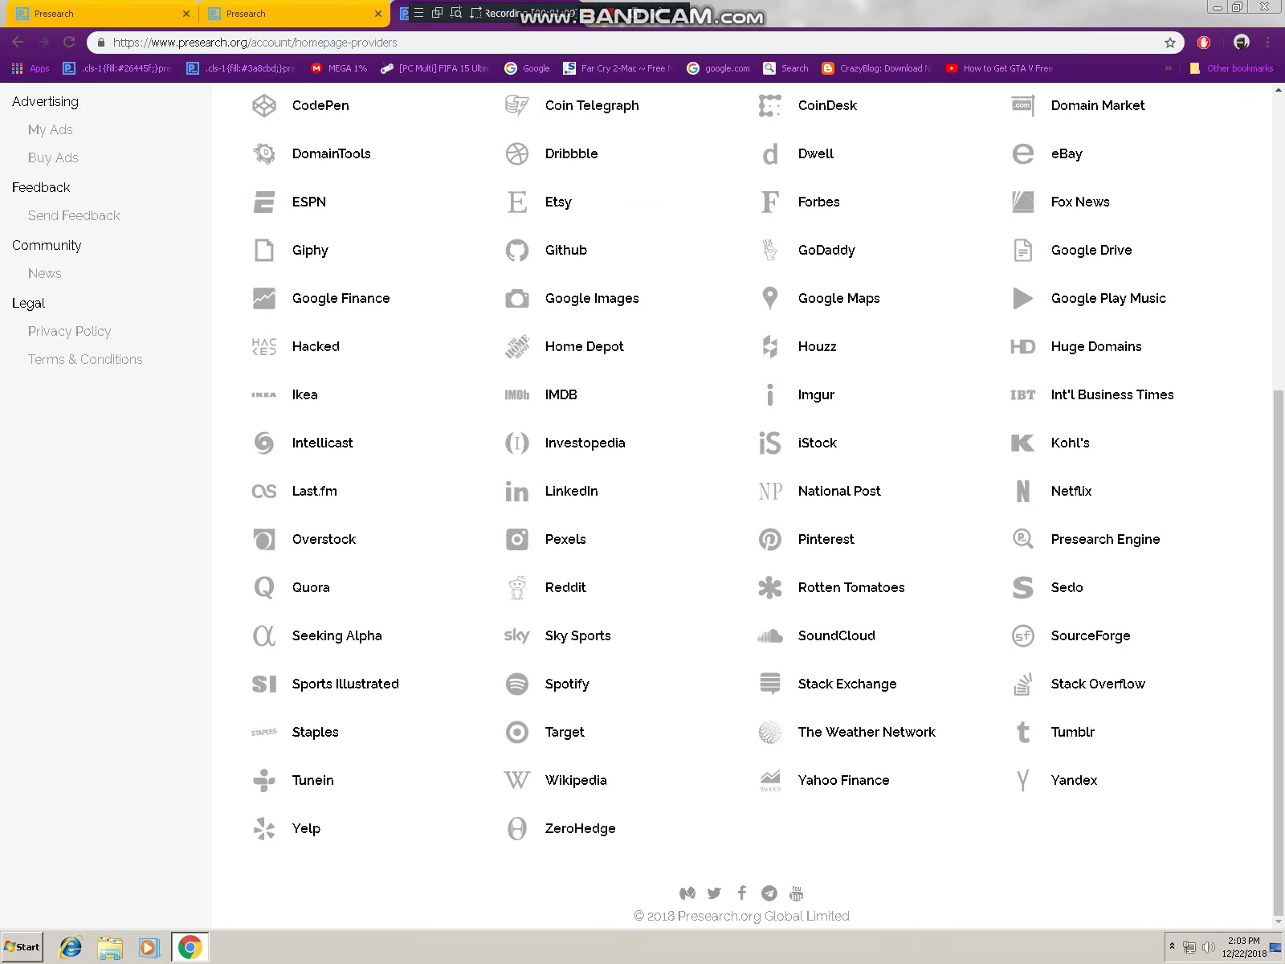
pyautogui.scroll(5, 78, 337)
pyautogui.scroll(-1, 78, 338)
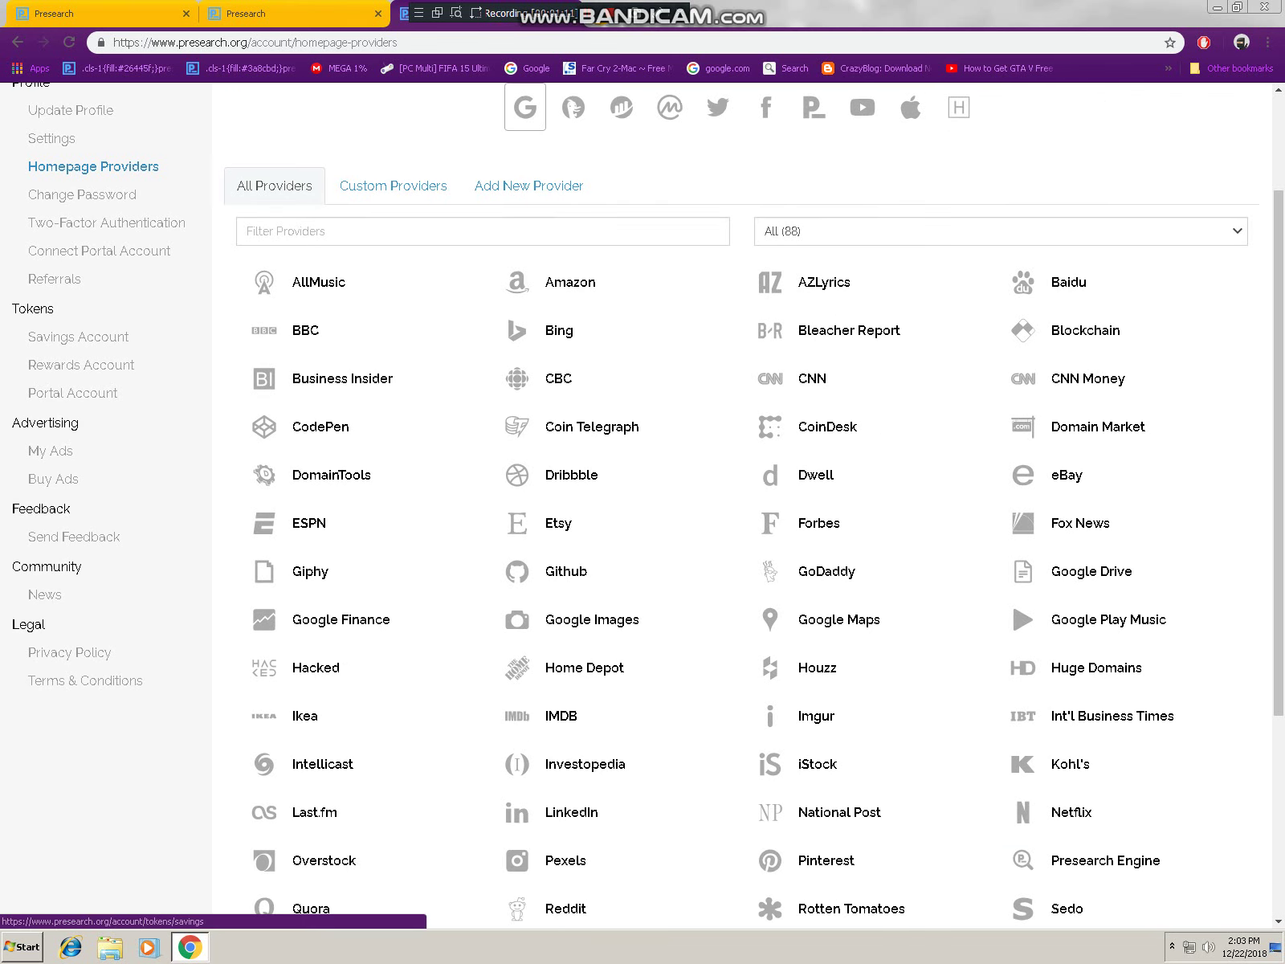
pyautogui.scroll(-1, 78, 337)
pyautogui.scroll(-1, 78, 337)
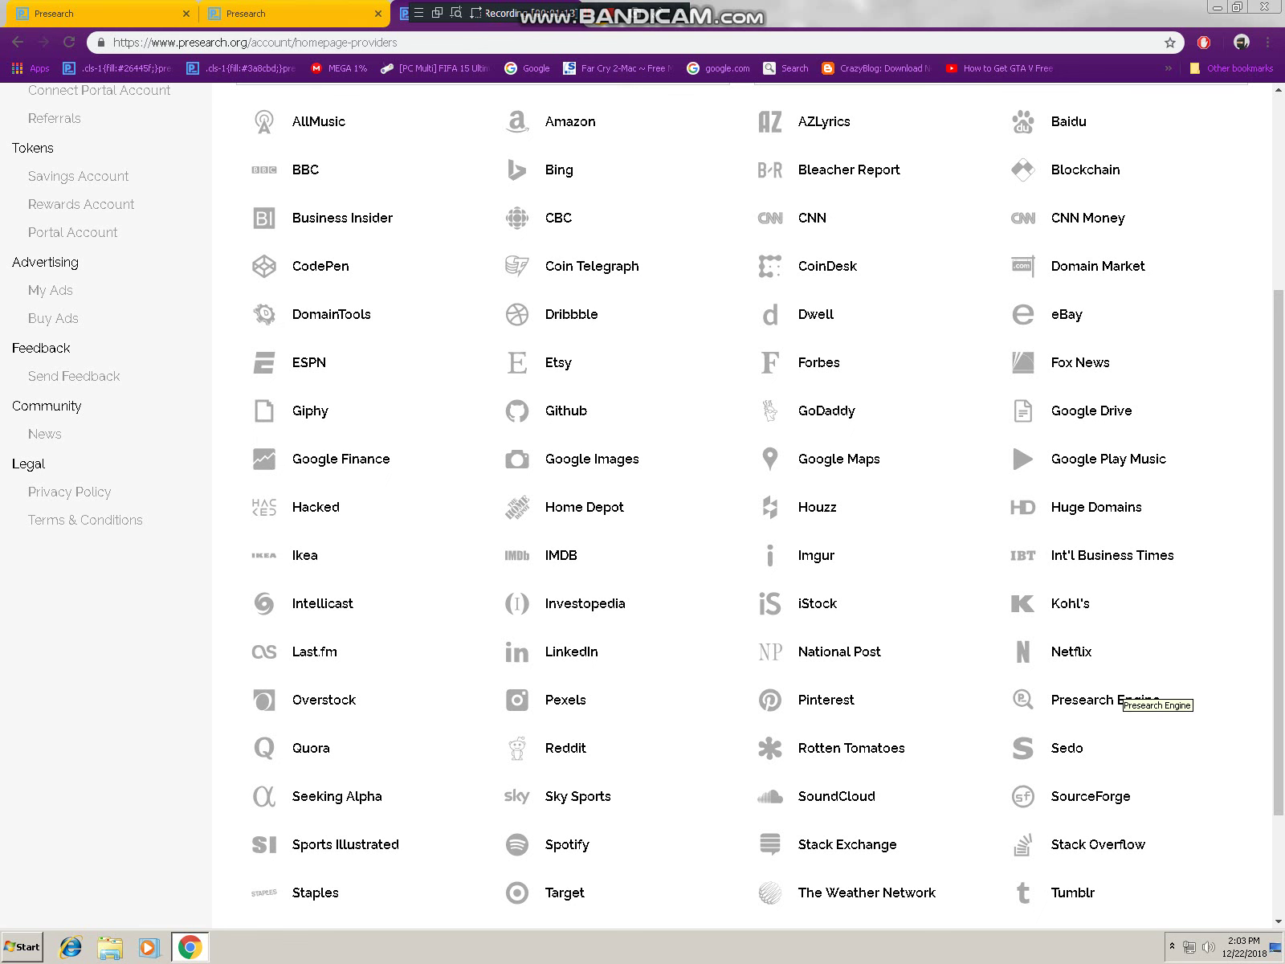
pyautogui.scroll(2, 1120, 699)
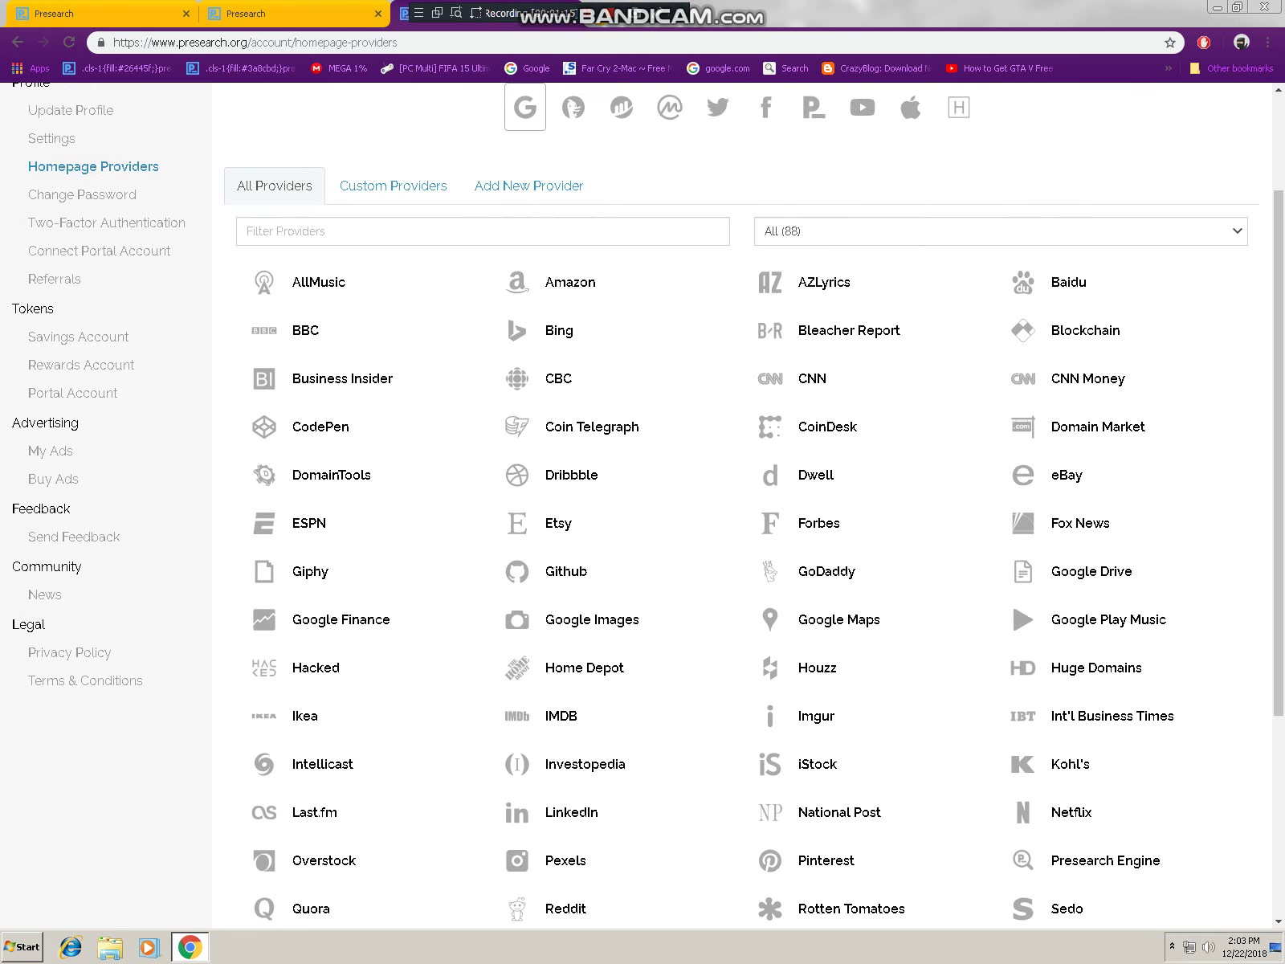
pyautogui.scroll(-2, 746, 514)
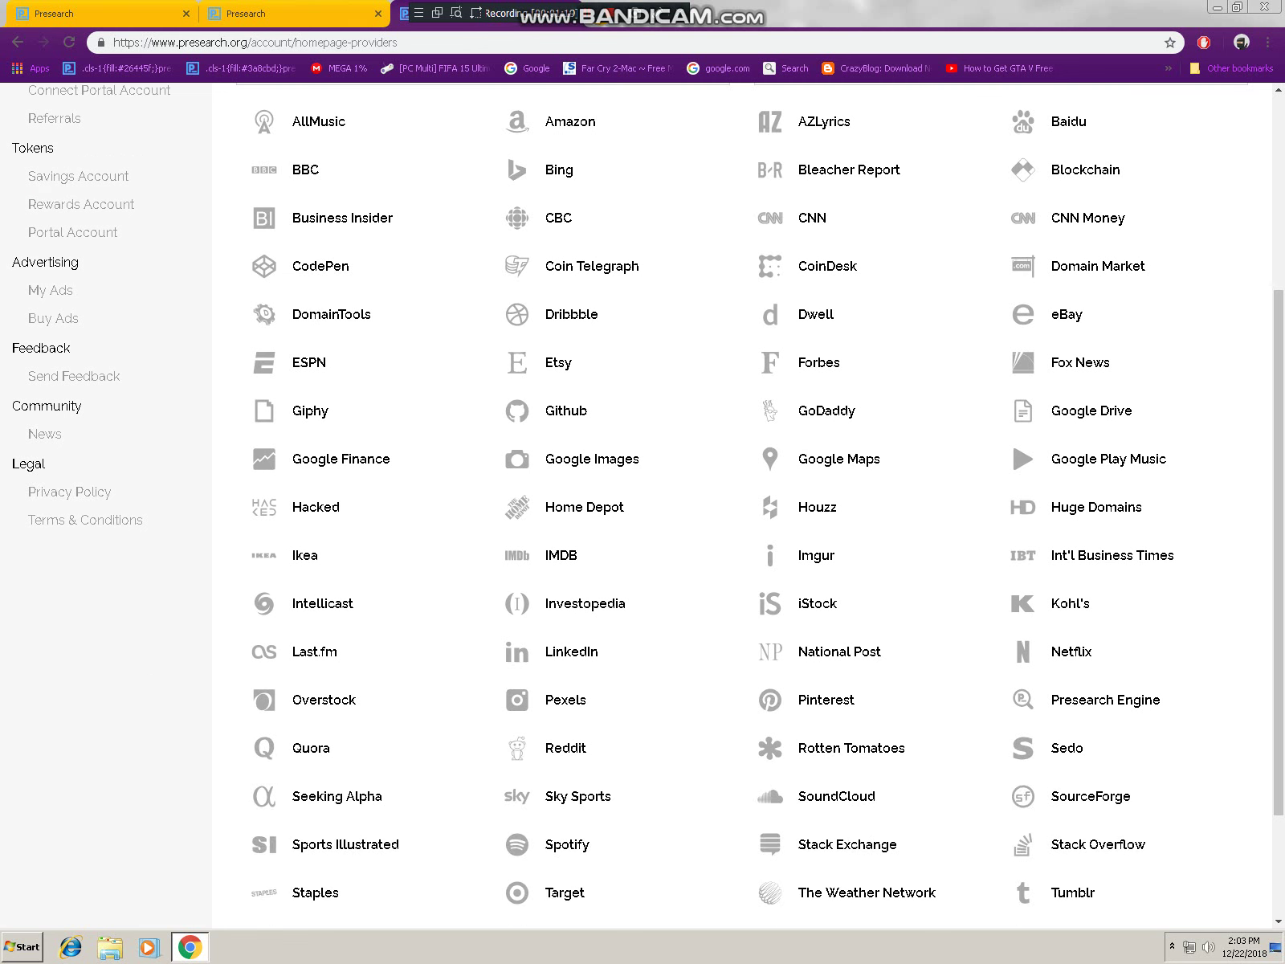
pyautogui.scroll(-2, 409, 762)
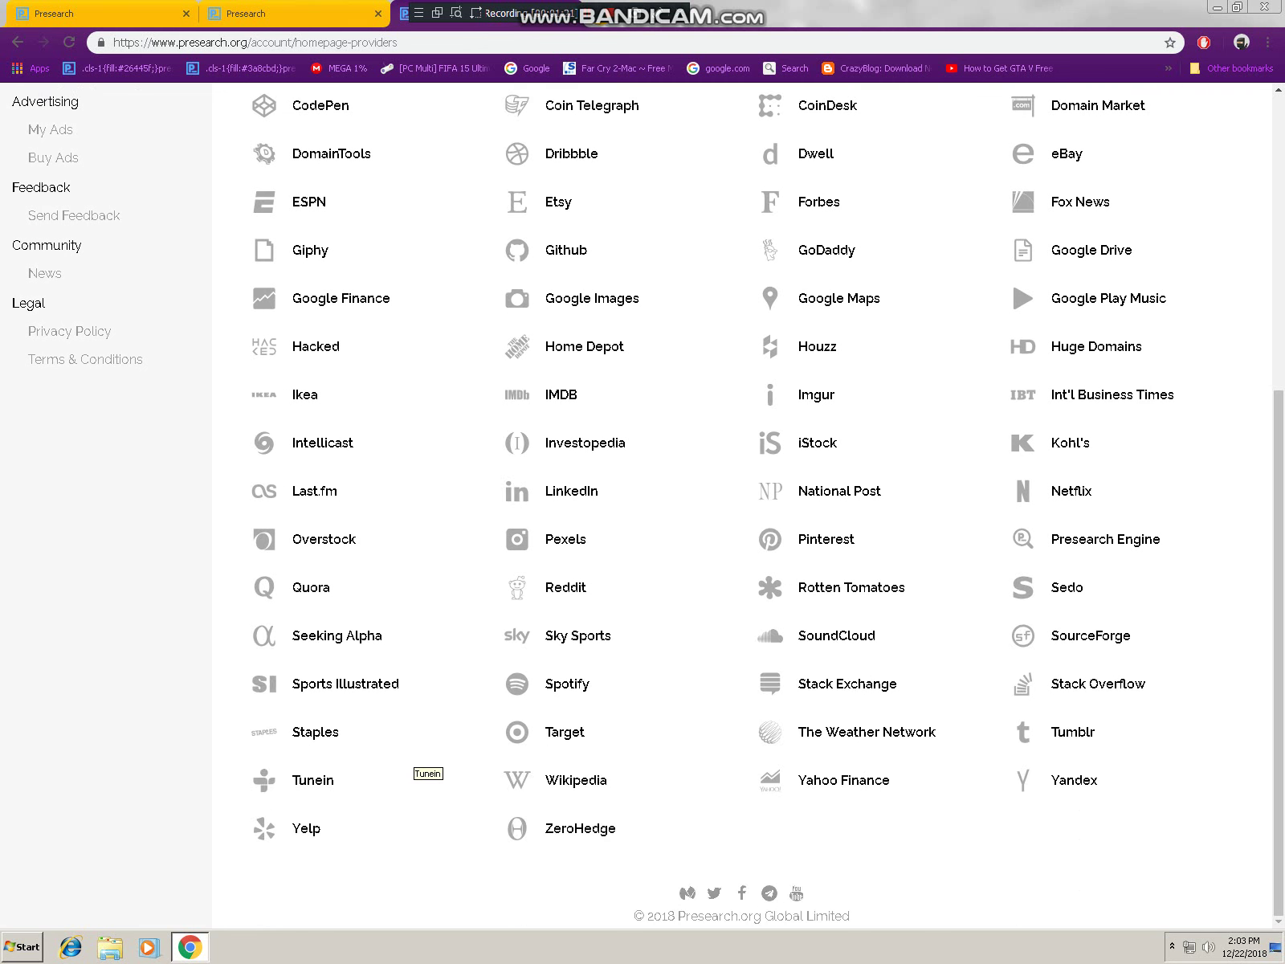
pyautogui.scroll(2, 410, 763)
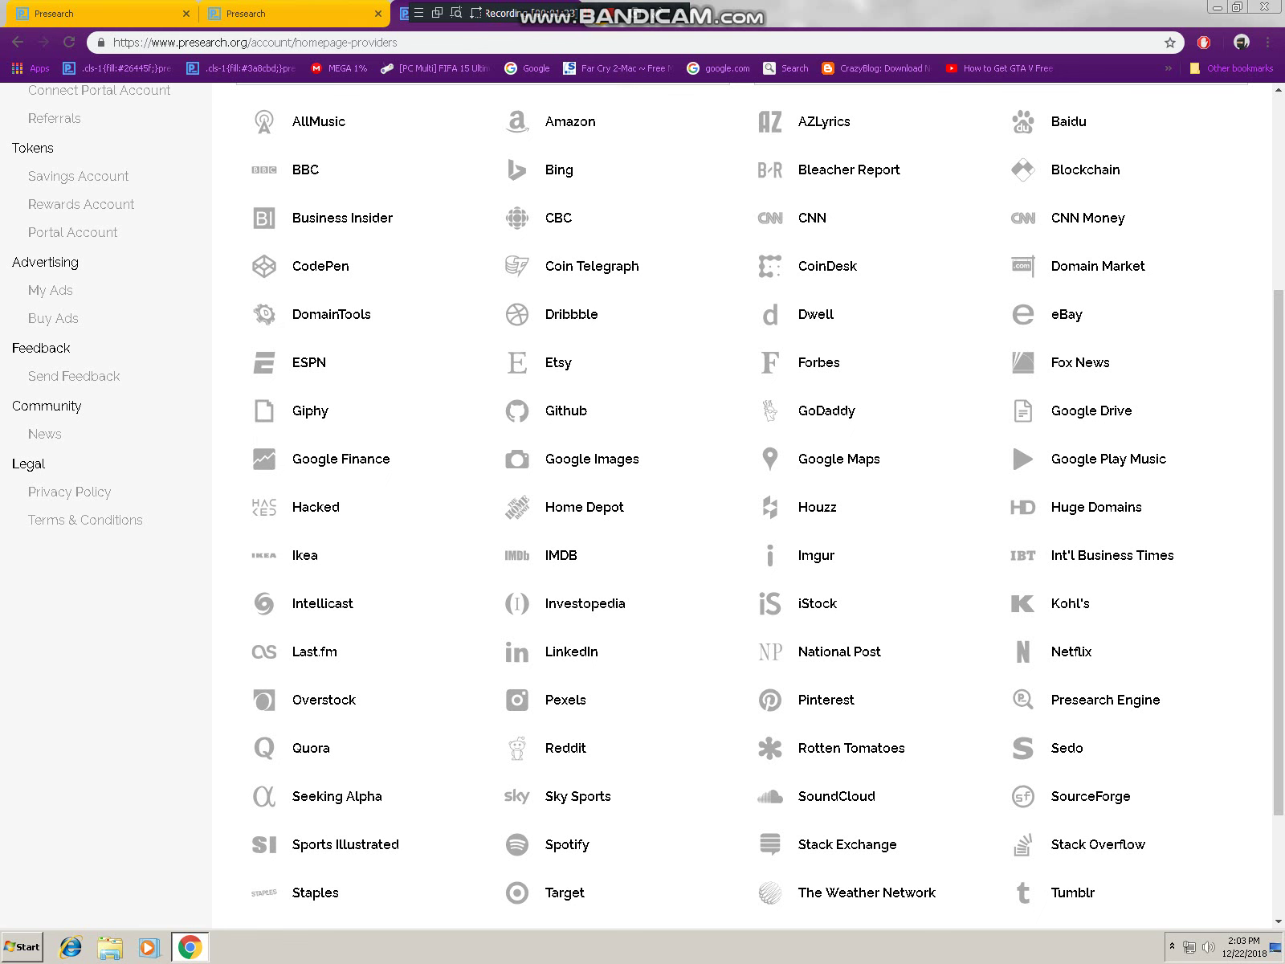
pyautogui.scroll(3, 746, 506)
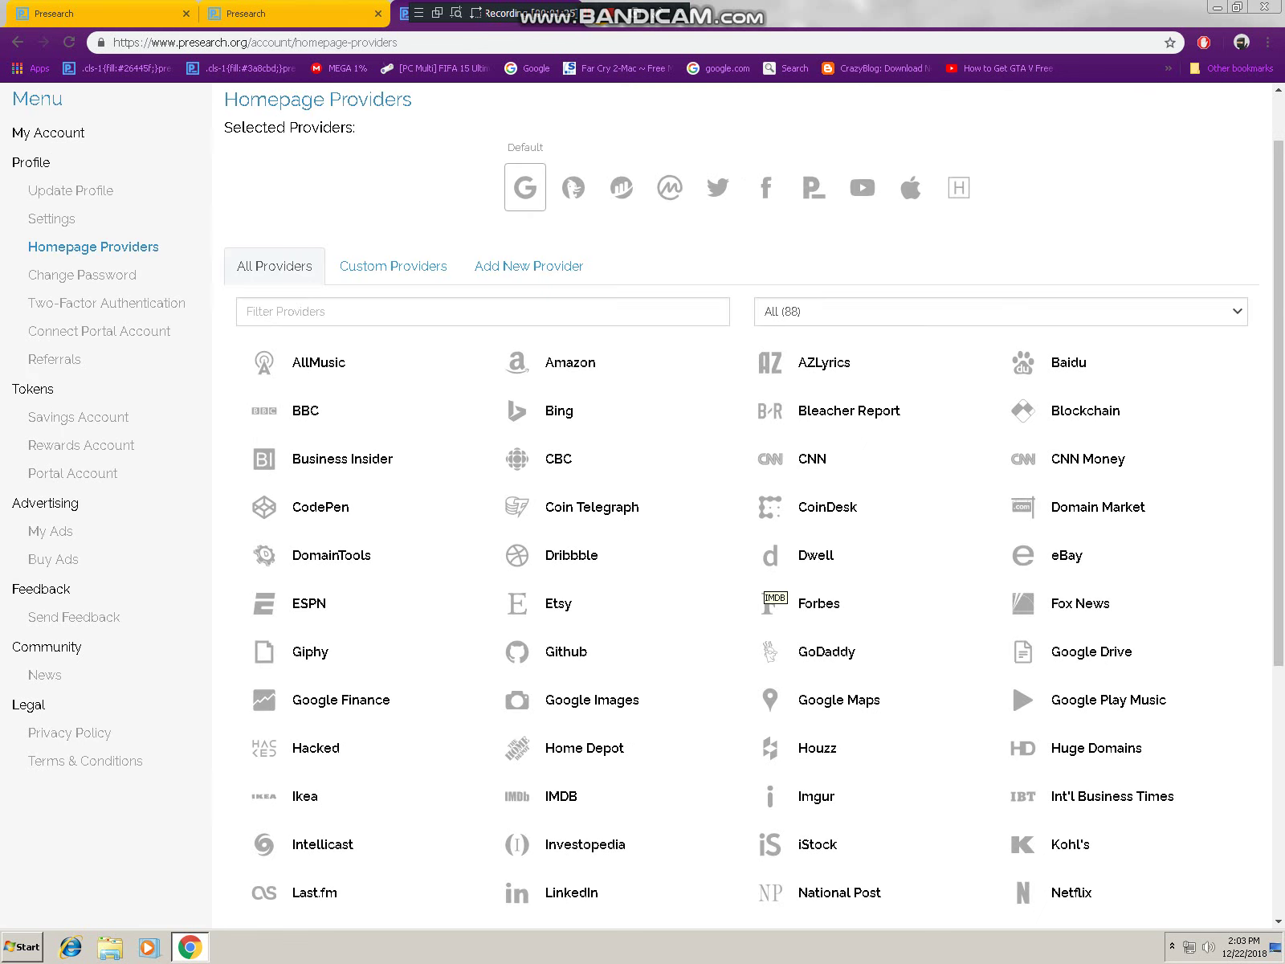
pyautogui.scroll(-2, 958, 189)
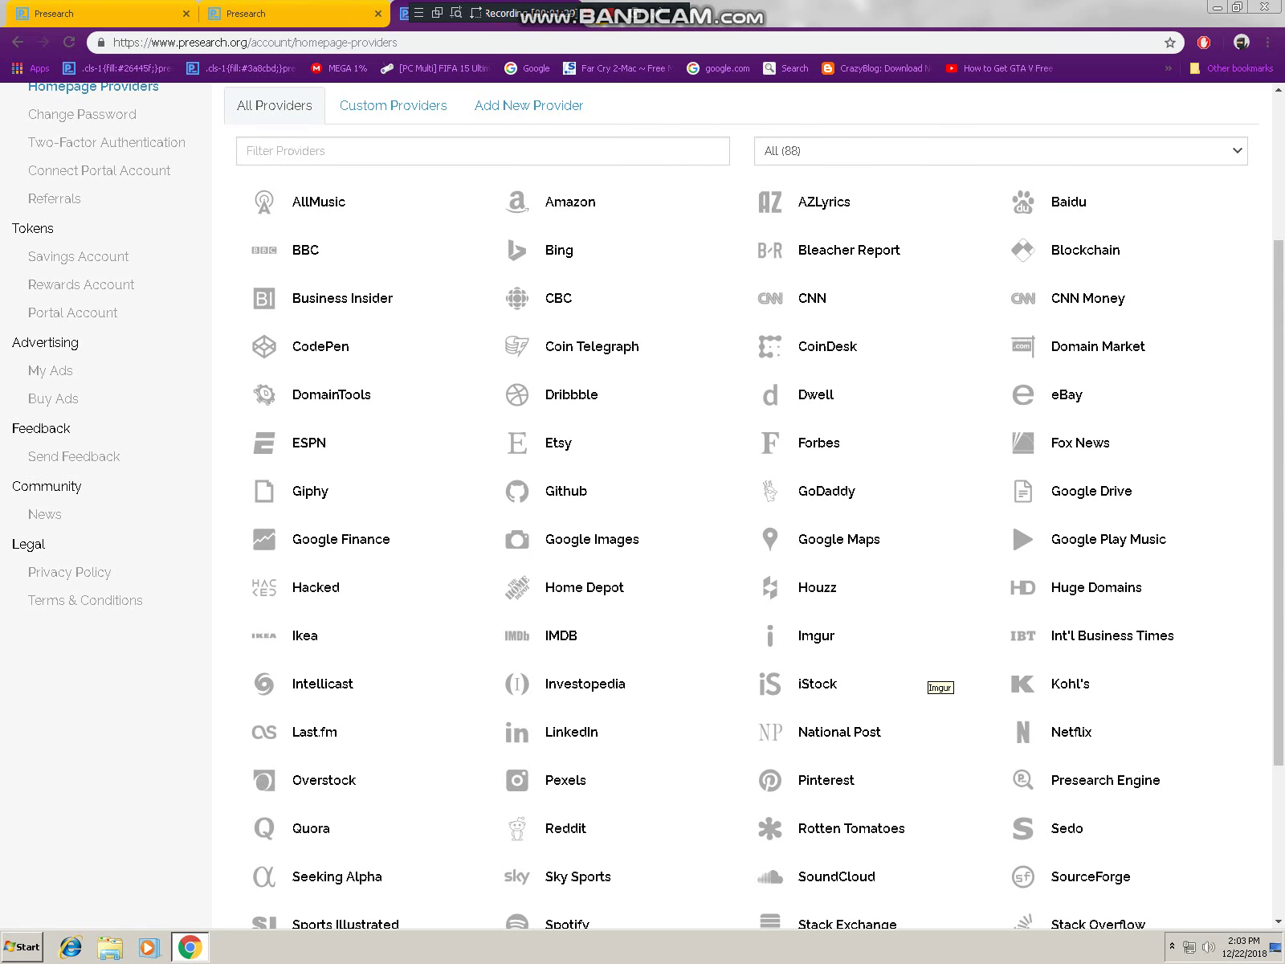
pyautogui.scroll(-2, 931, 679)
pyautogui.scroll(4, 931, 678)
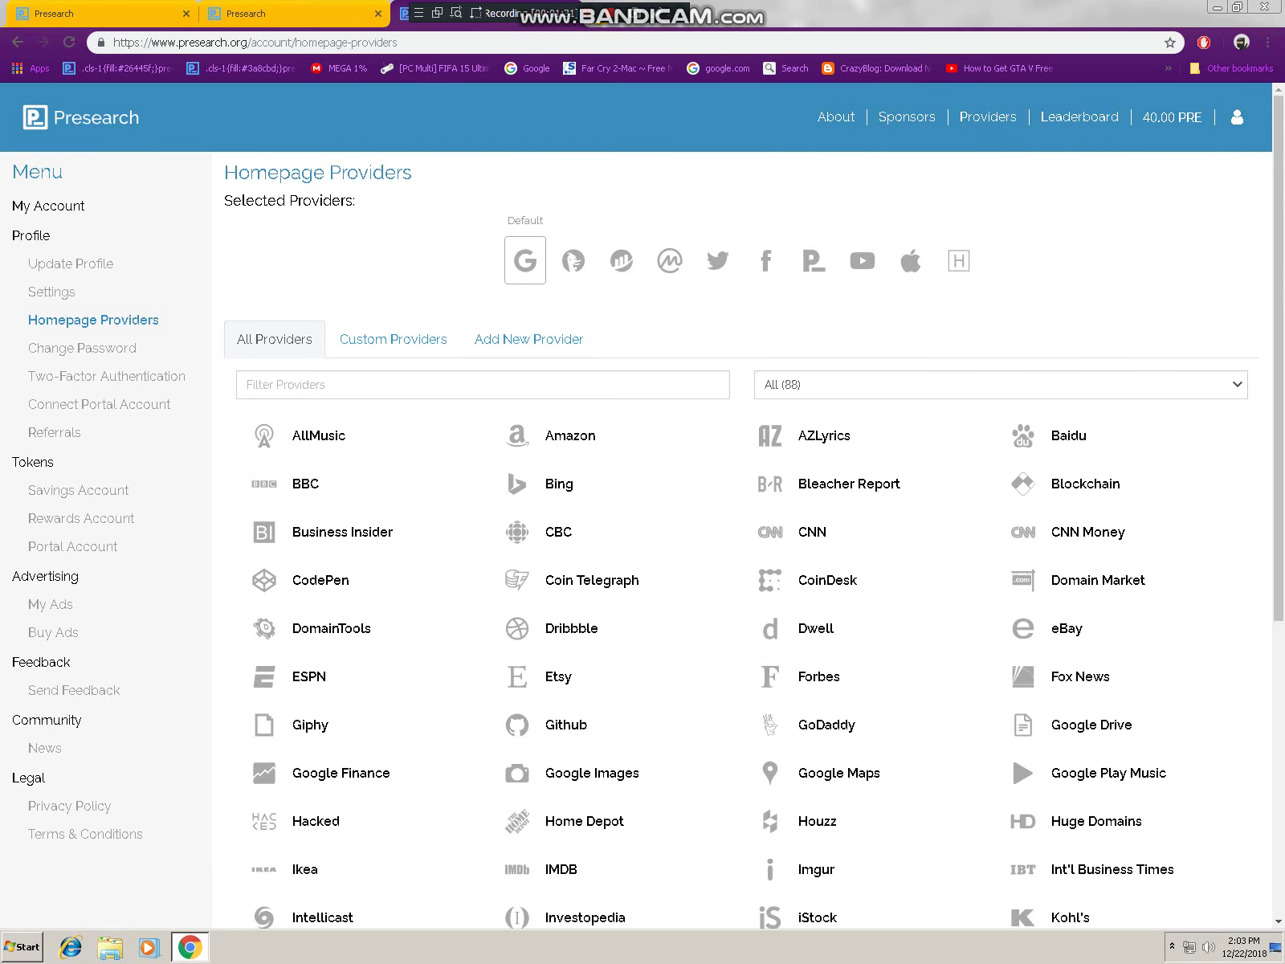
pyautogui.write('h')
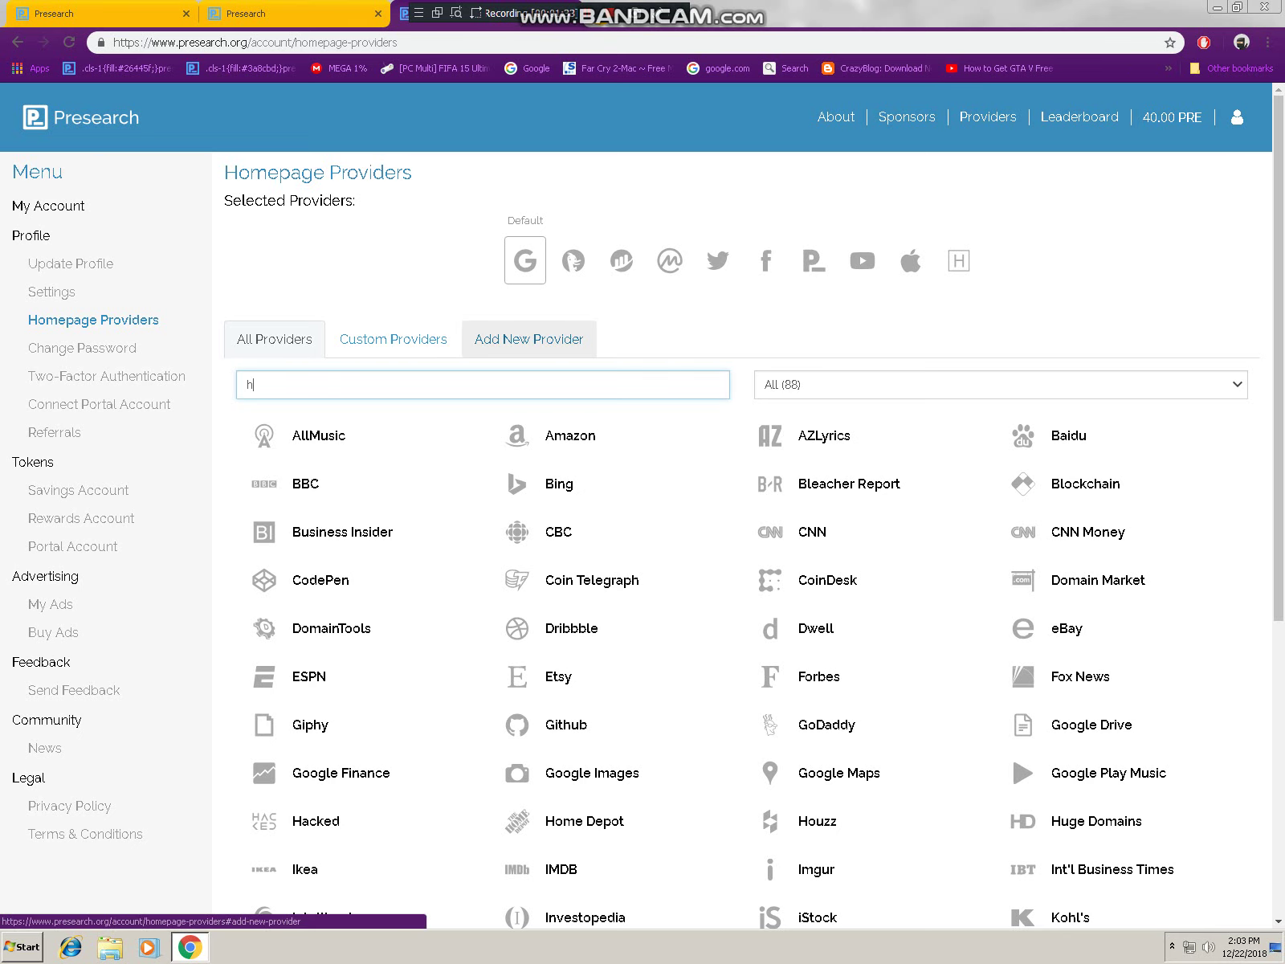
pyautogui.write('ack')
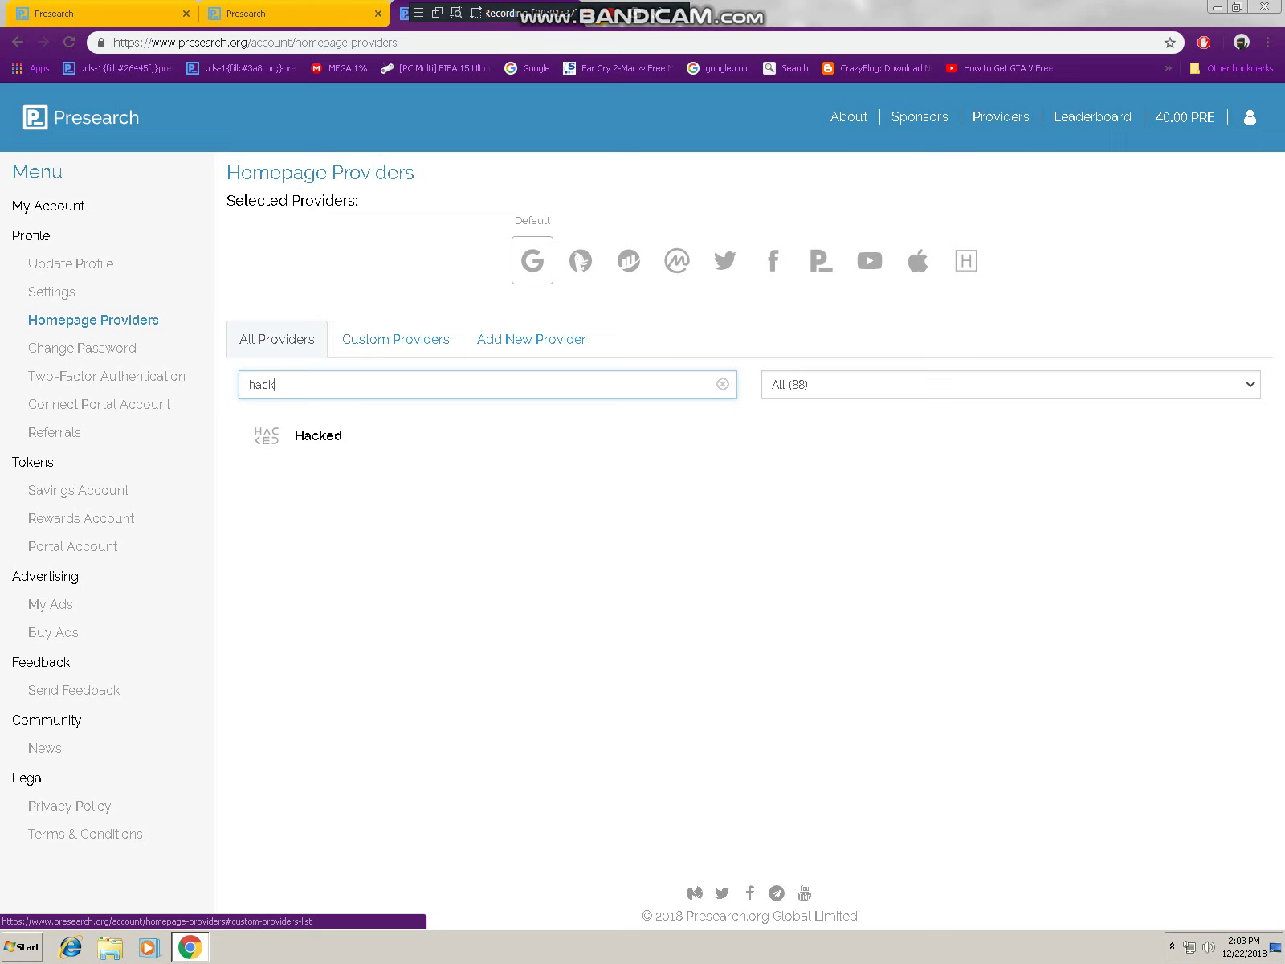
pyautogui.click(318, 435)
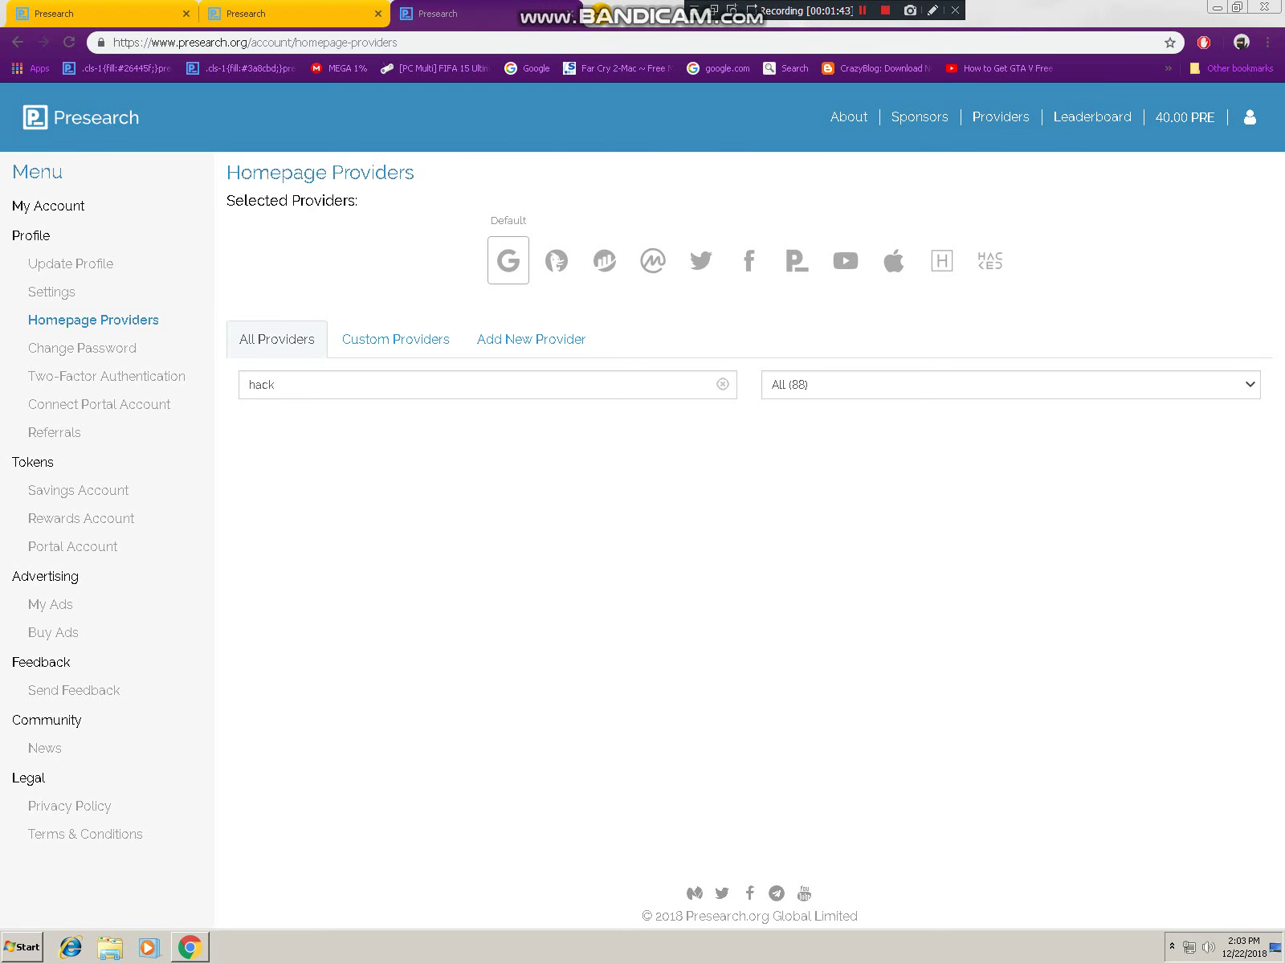
# - Switch to the login-page tab and dismiss the saved email suggestions
pyautogui.hotkey('ctrl', 'shift', 'Tab')
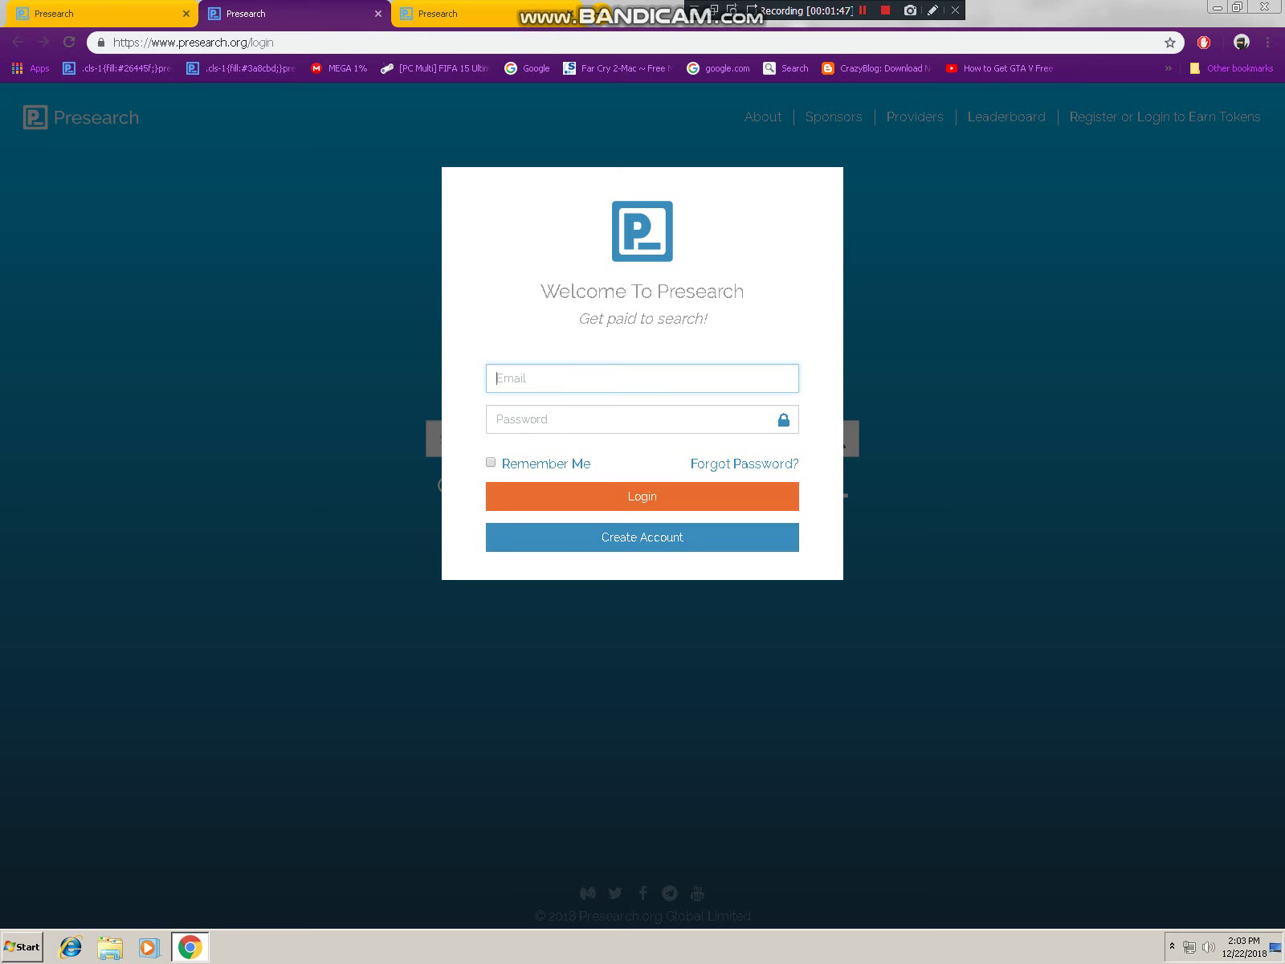
pyautogui.press('Down')
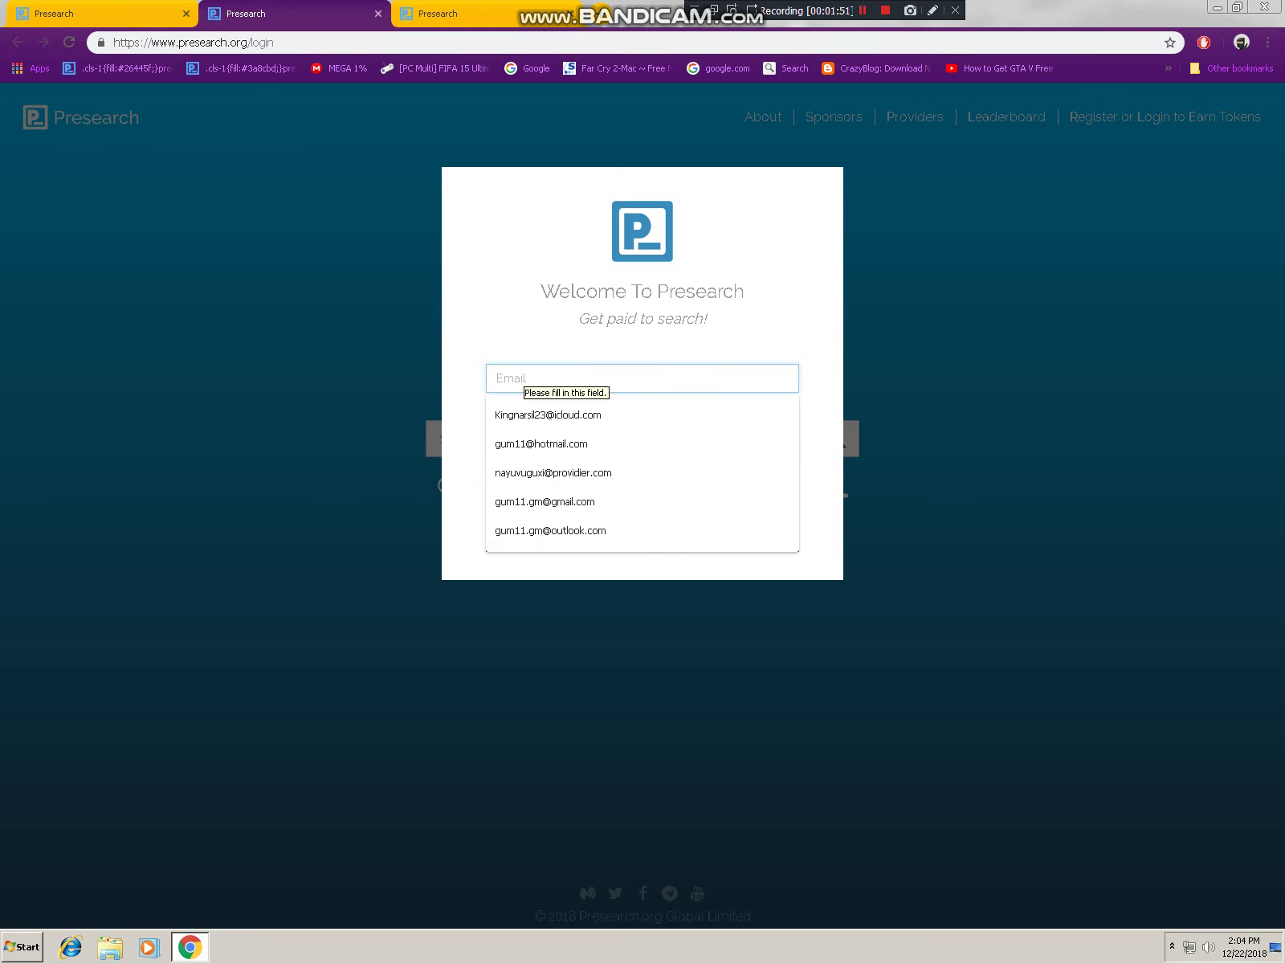
pyautogui.press('Escape')
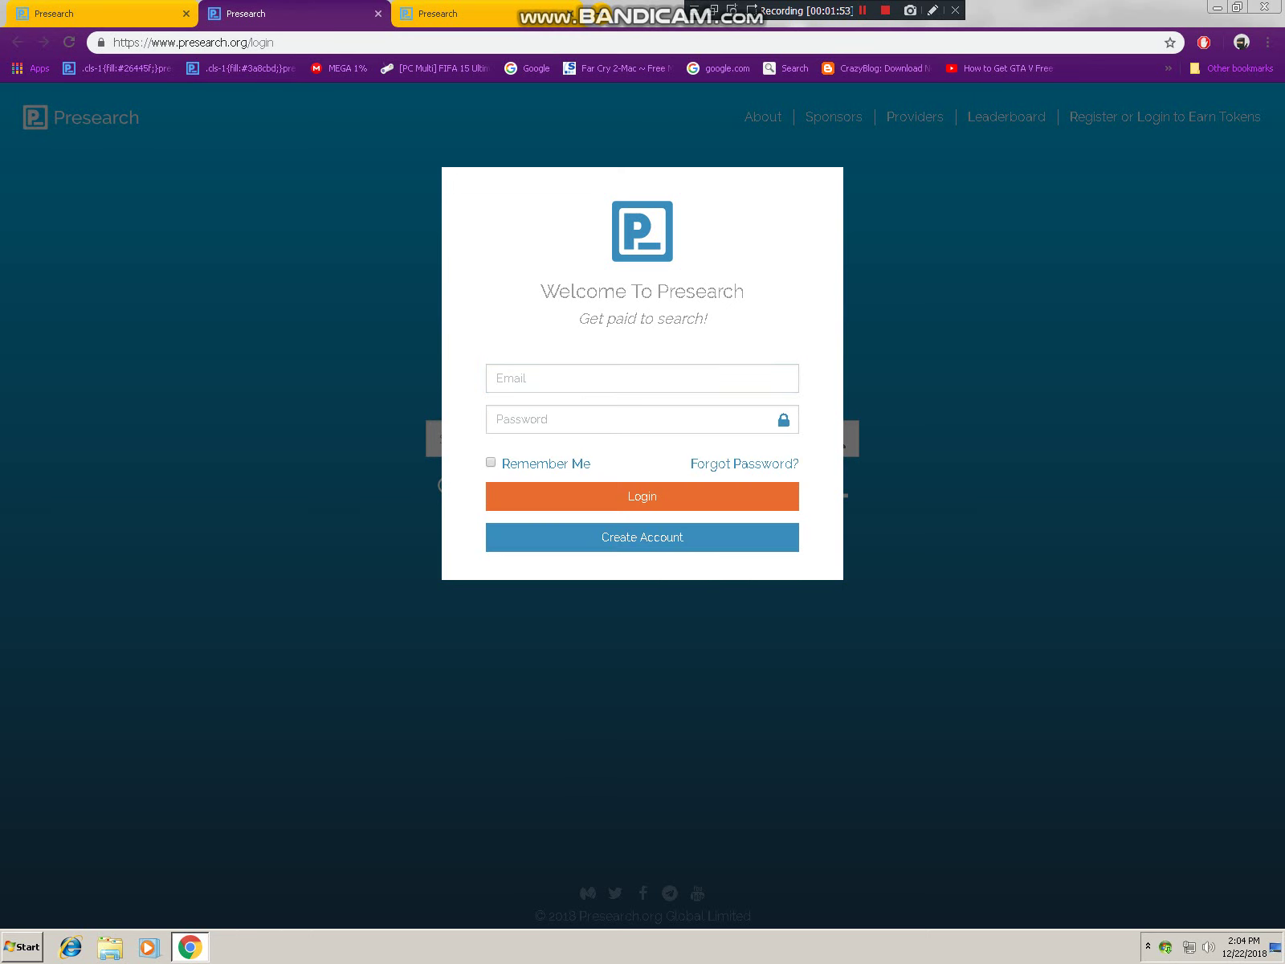
# - Open the Create Account form, then go back to the login form
pyautogui.click(642, 536)
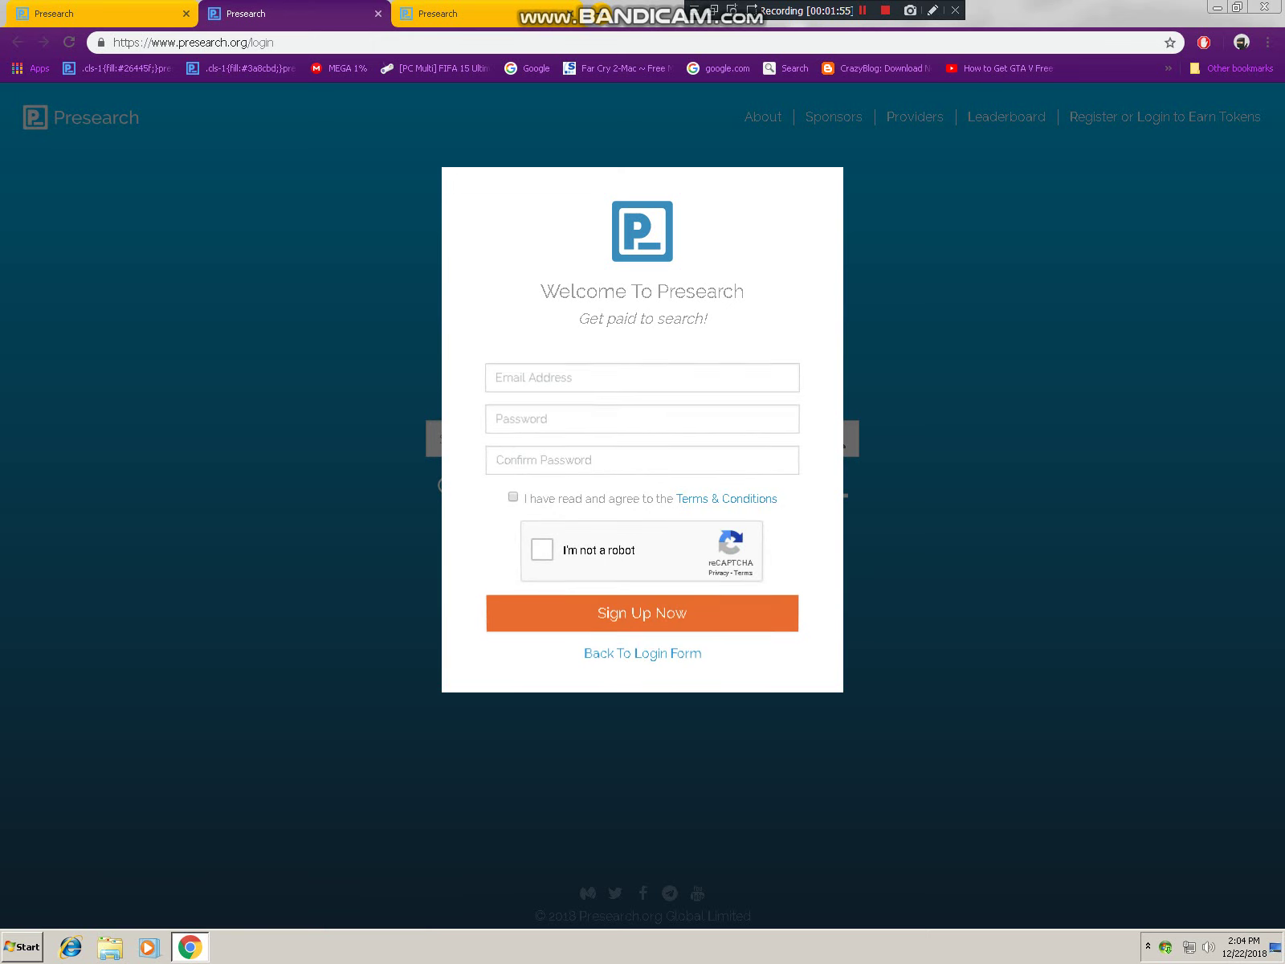
pyautogui.click(643, 379)
pyautogui.press('Down')
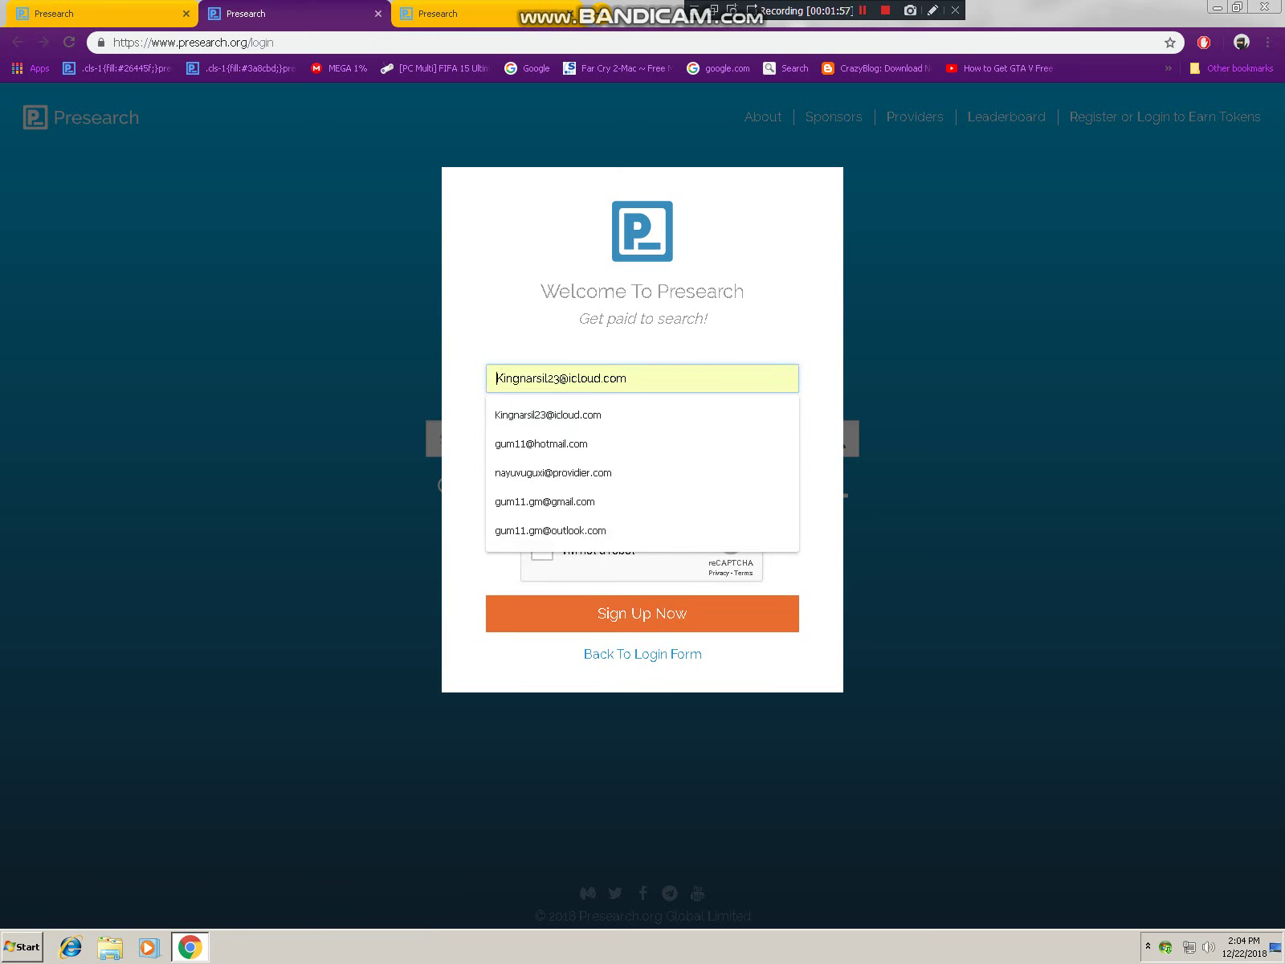
pyautogui.press('Up')
pyautogui.press('Escape')
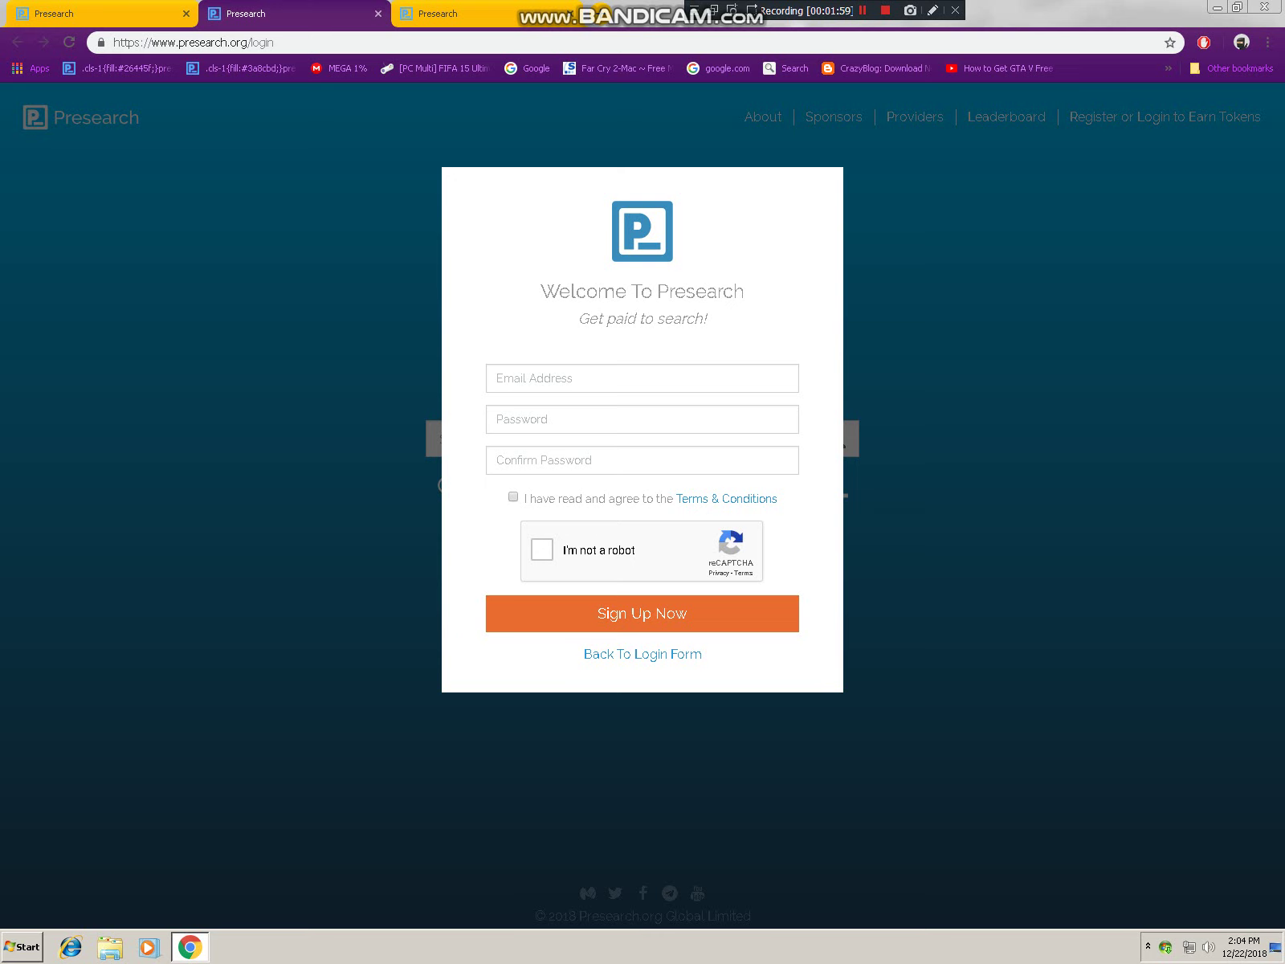
pyautogui.press('Tab')
pyautogui.press('Tab')
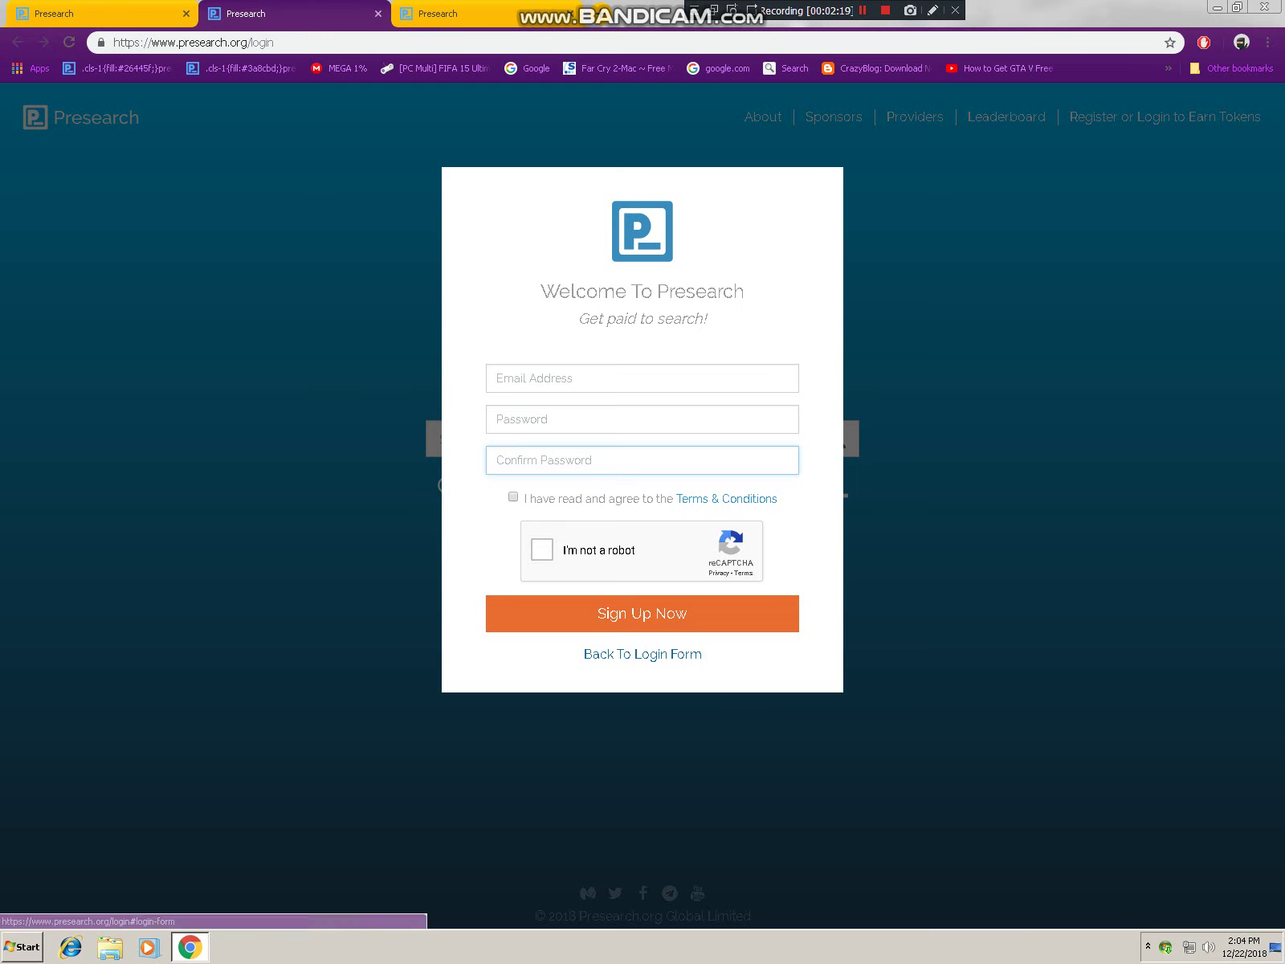
pyautogui.click(596, 654)
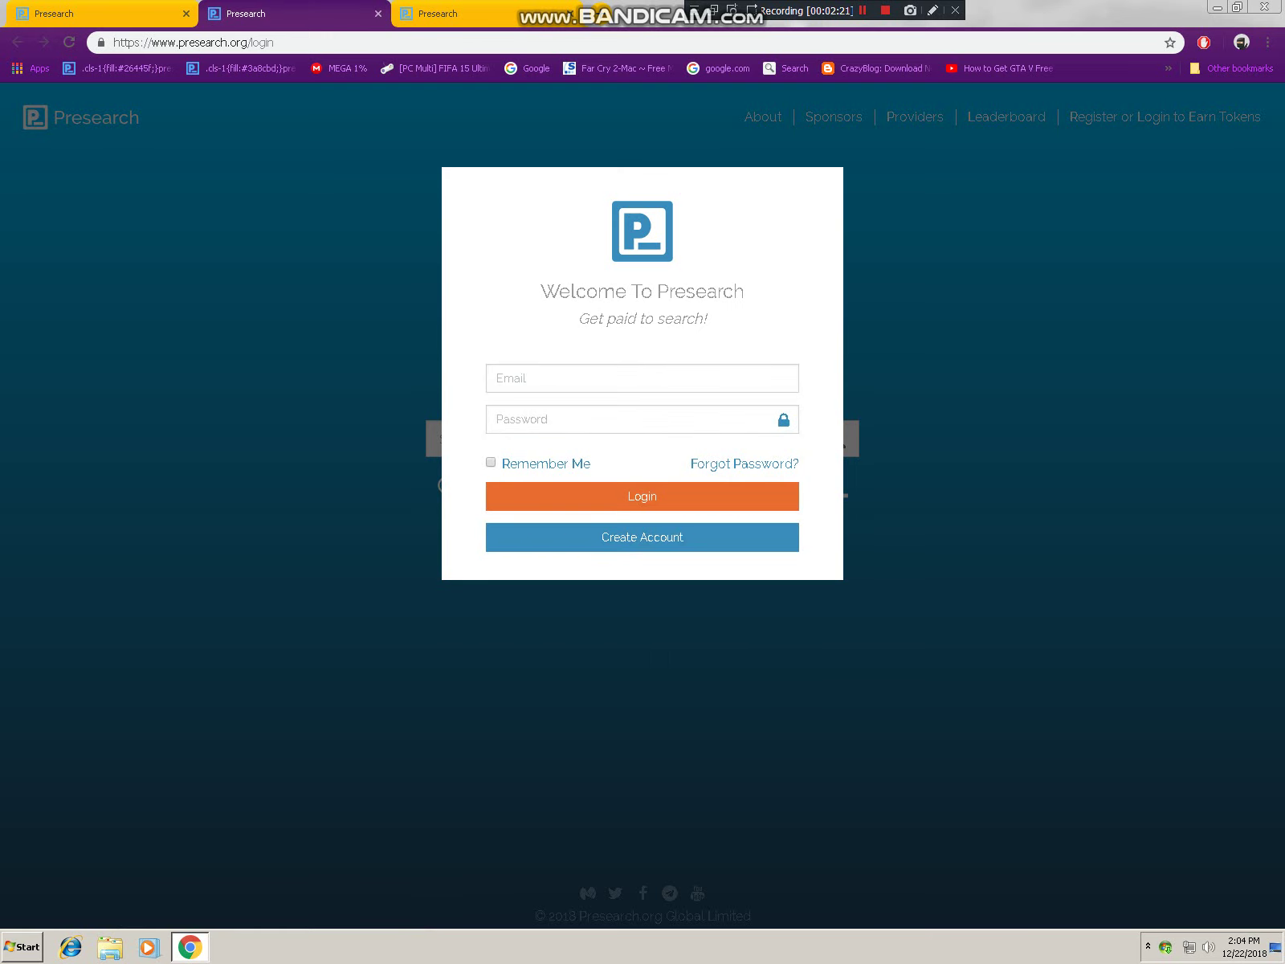
pyautogui.click(642, 378)
pyautogui.click(642, 378)
pyautogui.click(496, 419)
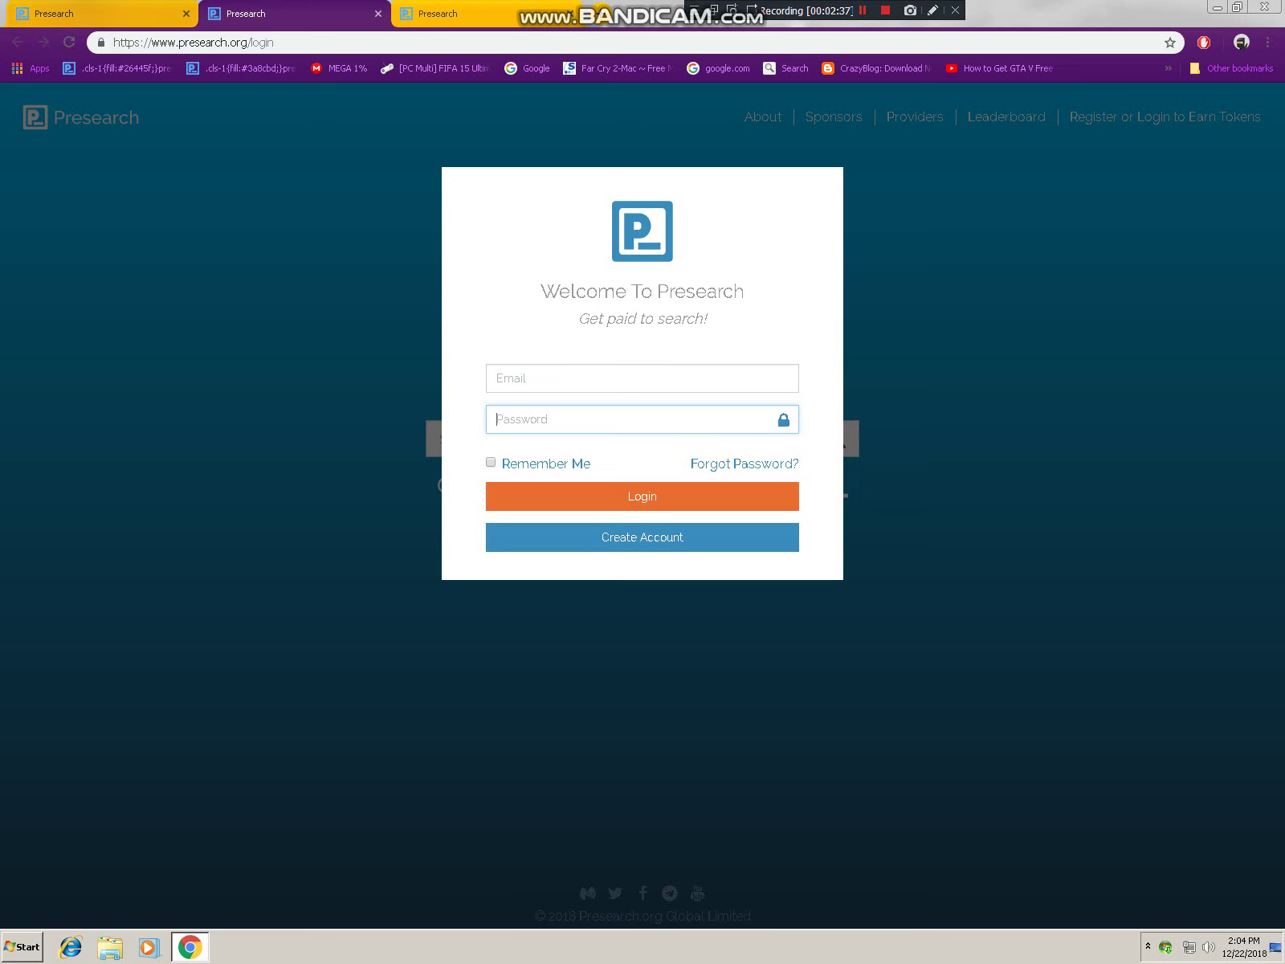
pyautogui.click(96, 13)
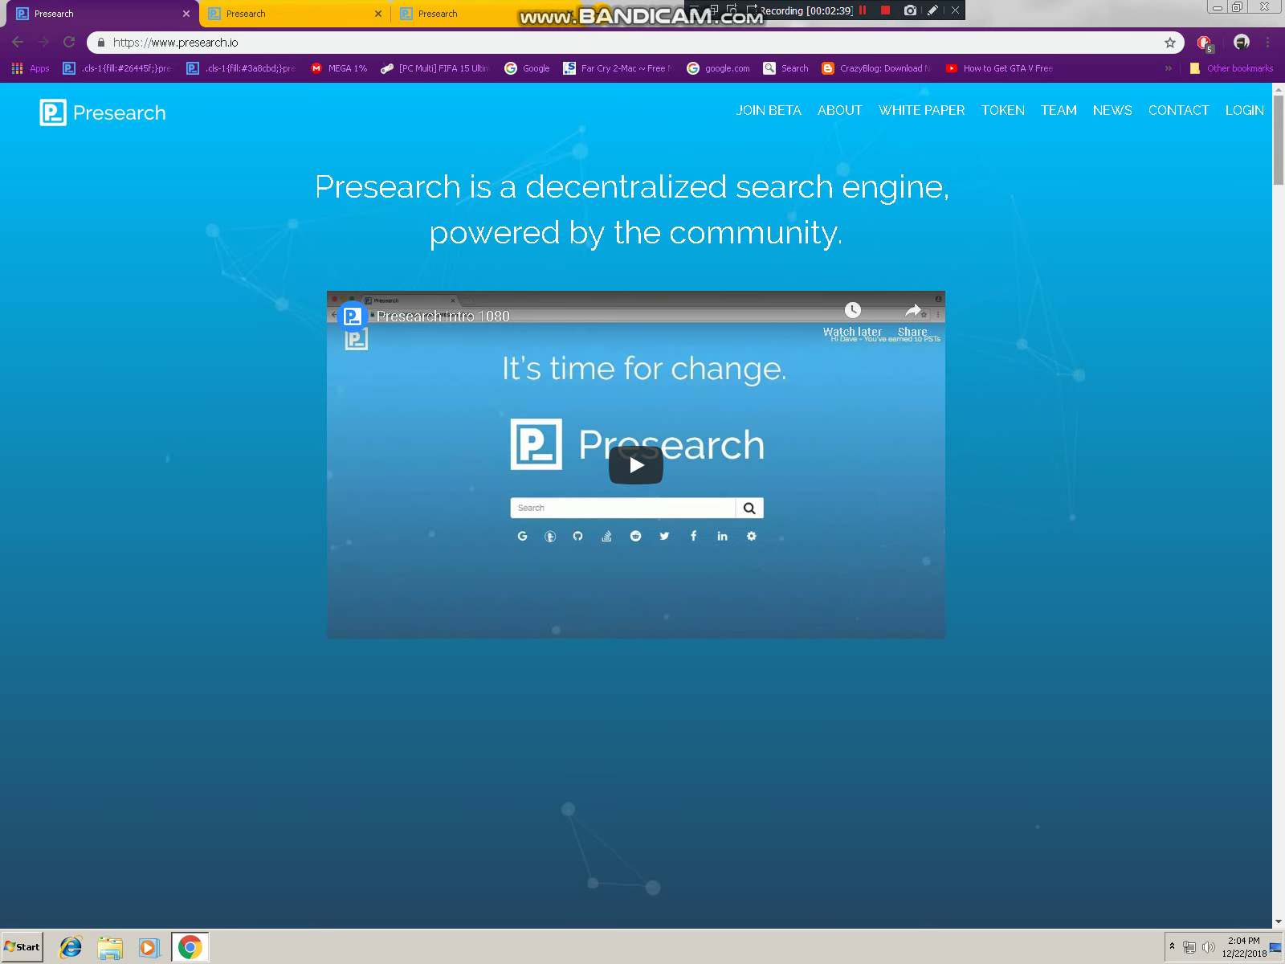
pyautogui.click(338, 14)
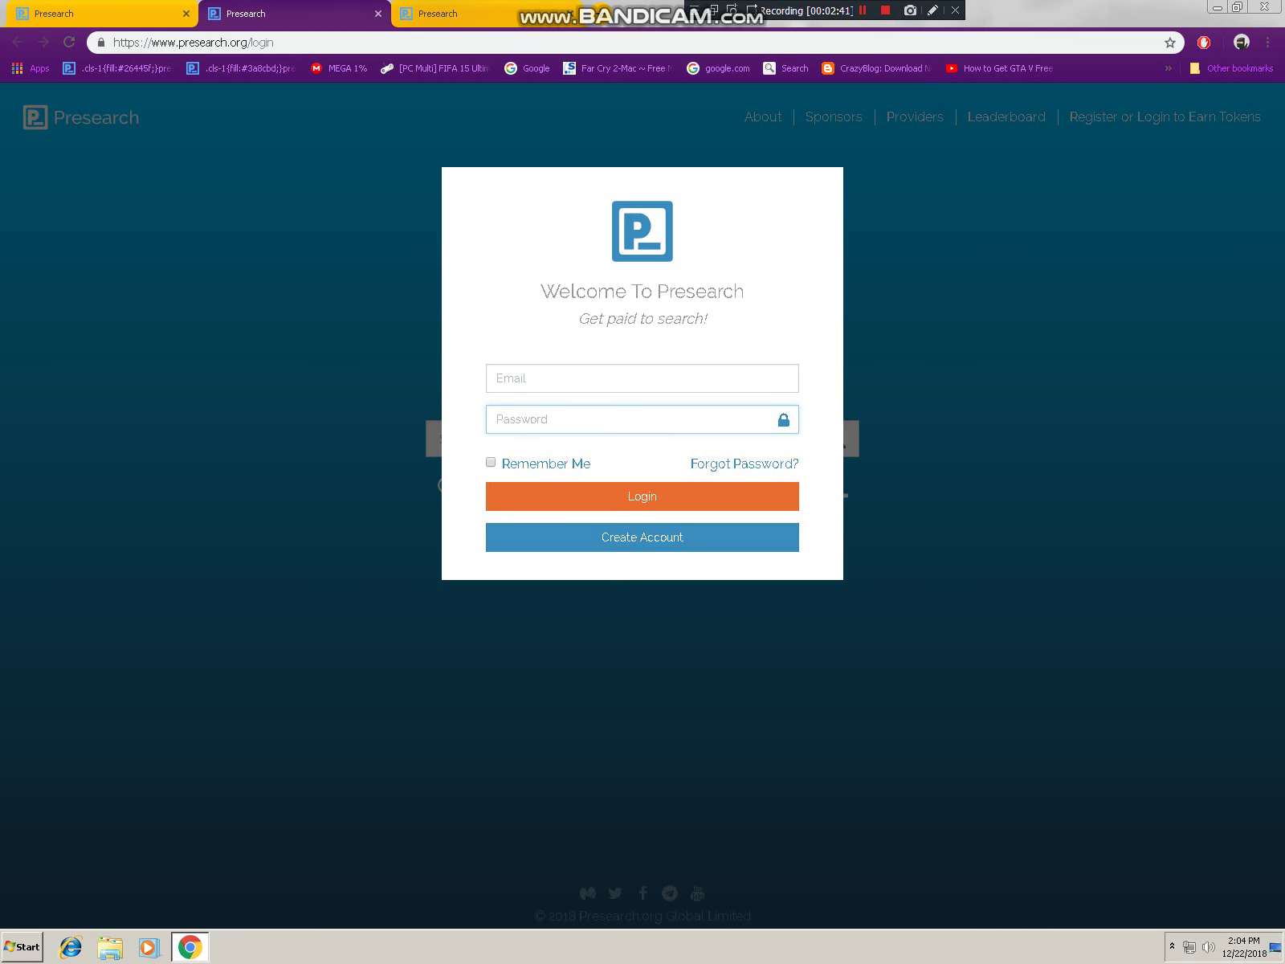
pyautogui.click(437, 14)
# - Reload presearch.org in the new tab and pick YouTube as the search provider
pyautogui.press('F5')
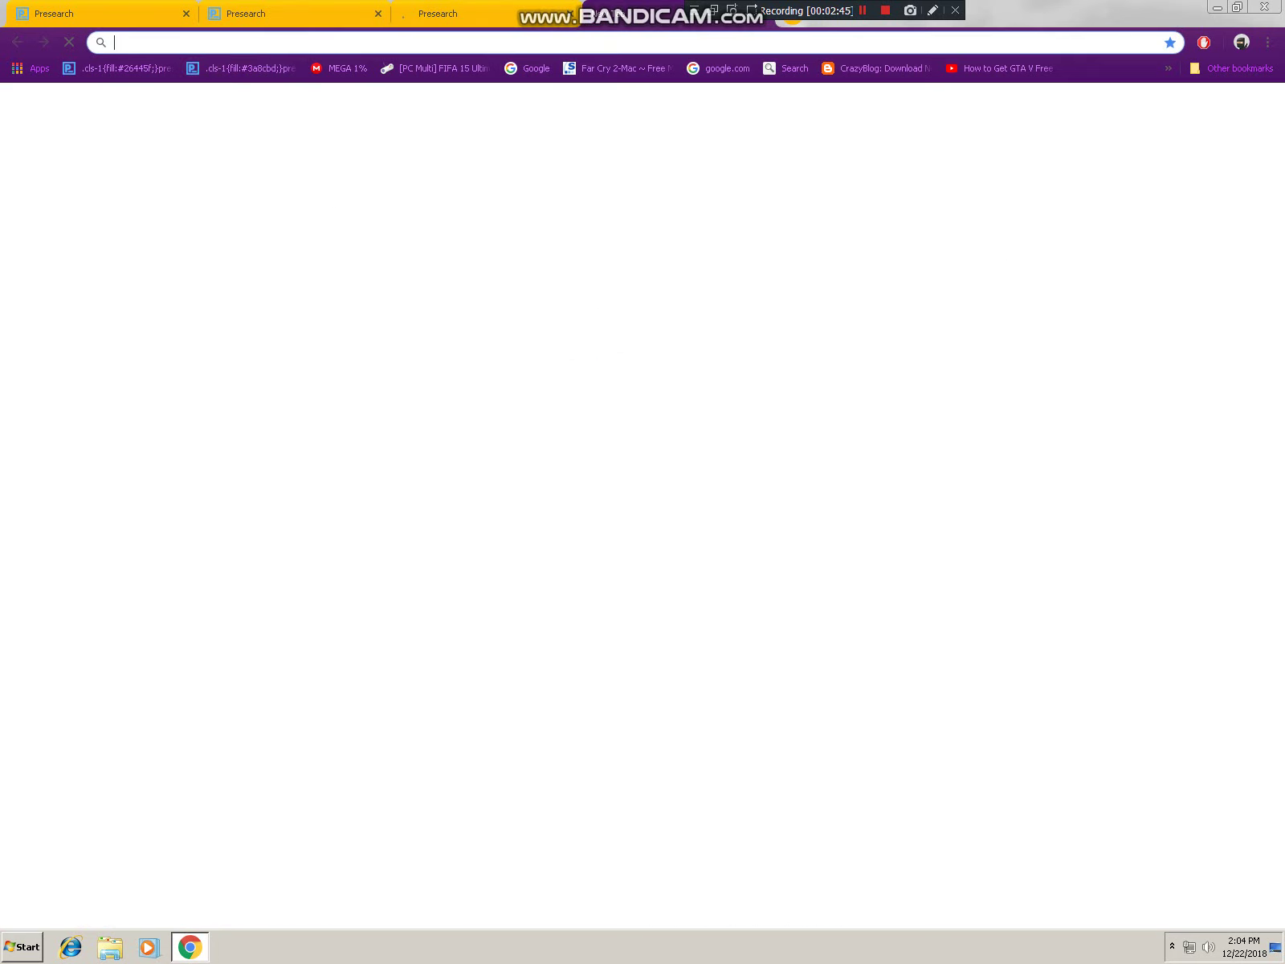
pyautogui.rightClick(234, 70)
pyautogui.press('Escape')
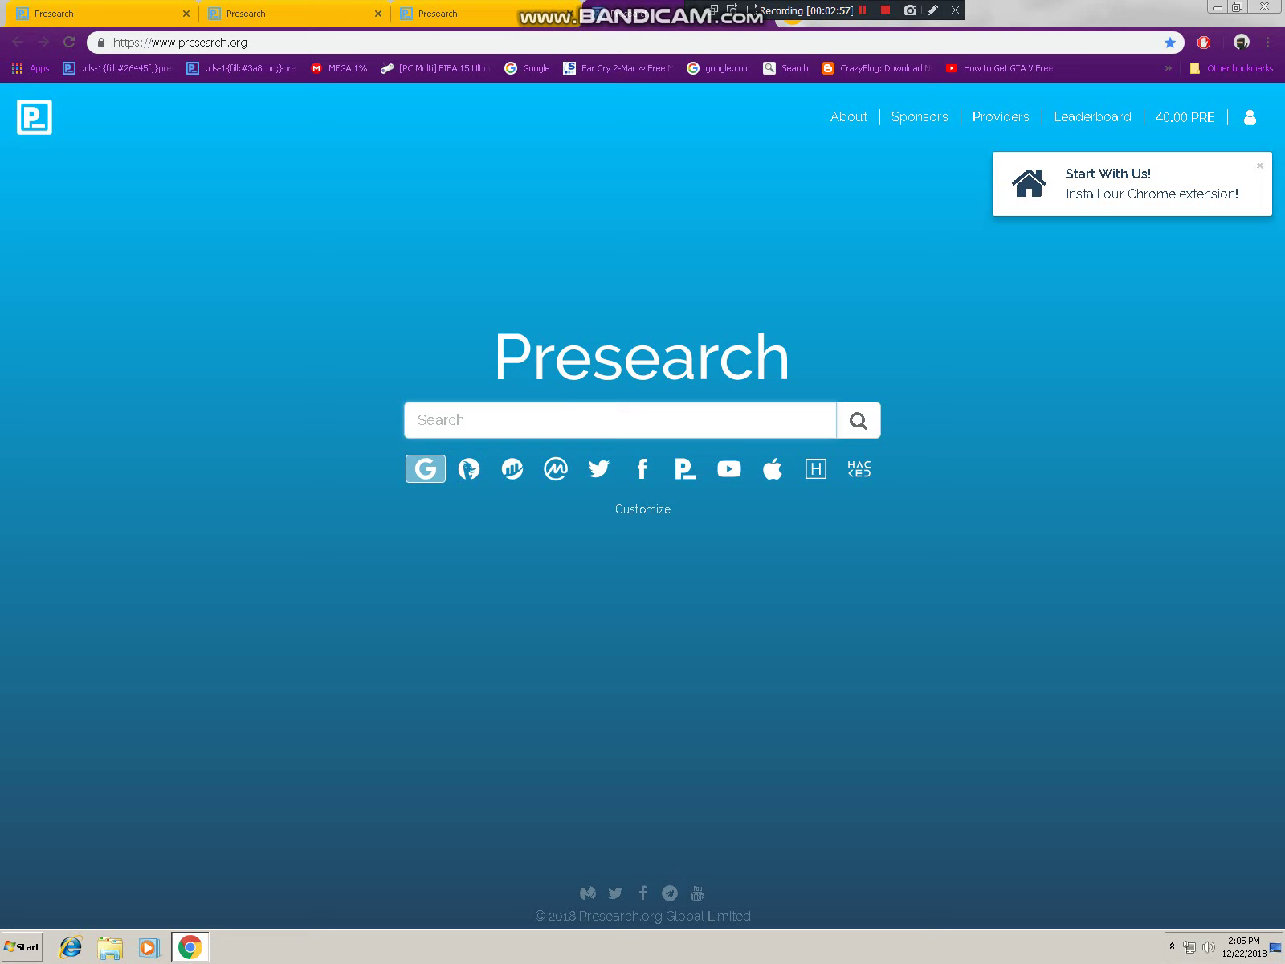
pyautogui.click(729, 468)
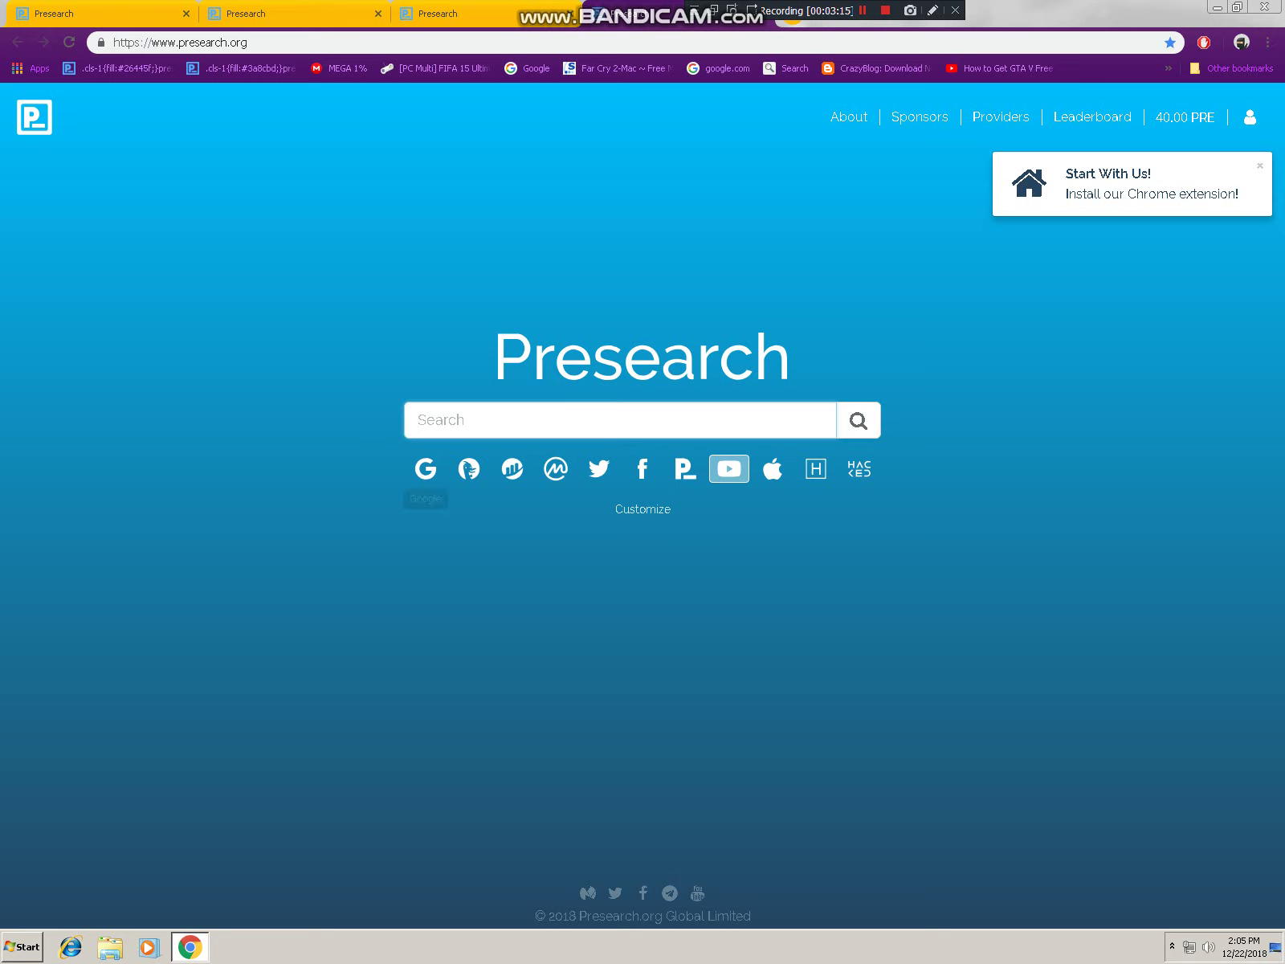
# - Search 'gta 6' with Google as provider, then go back to the Presearch home page
pyautogui.click(426, 468)
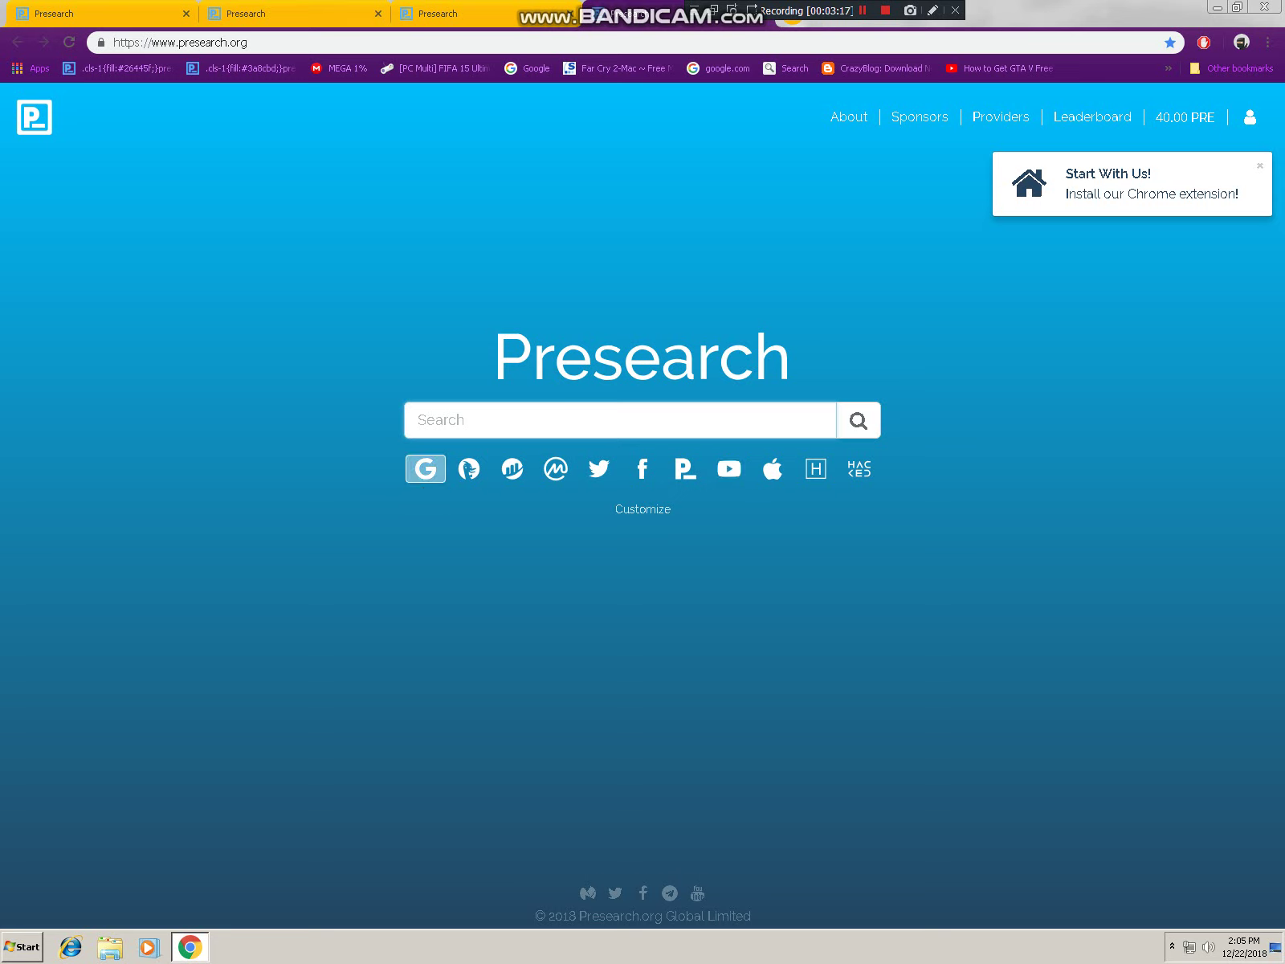
pyautogui.write('gta')
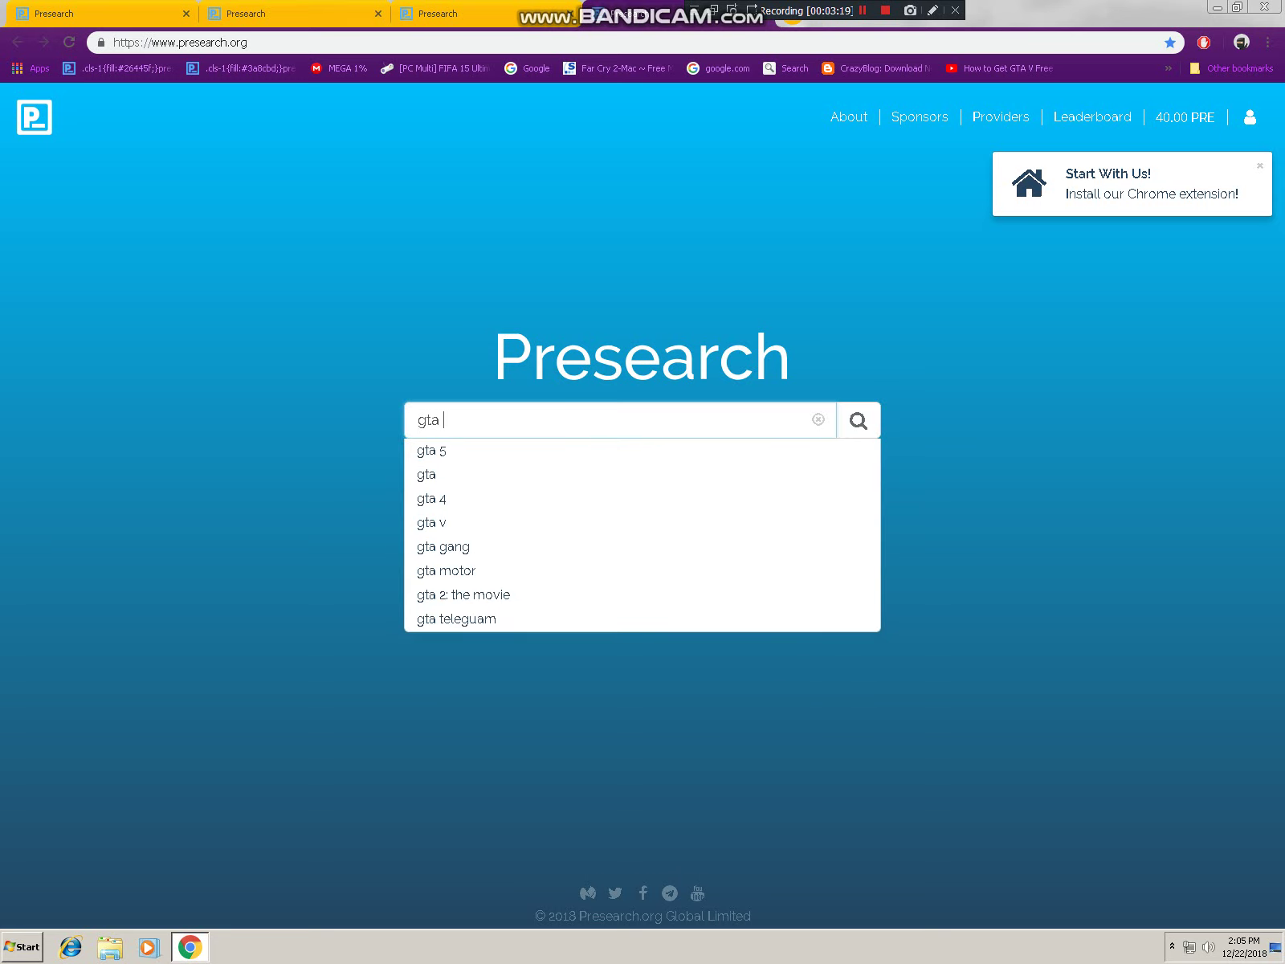
pyautogui.write('6')
pyautogui.press('Return')
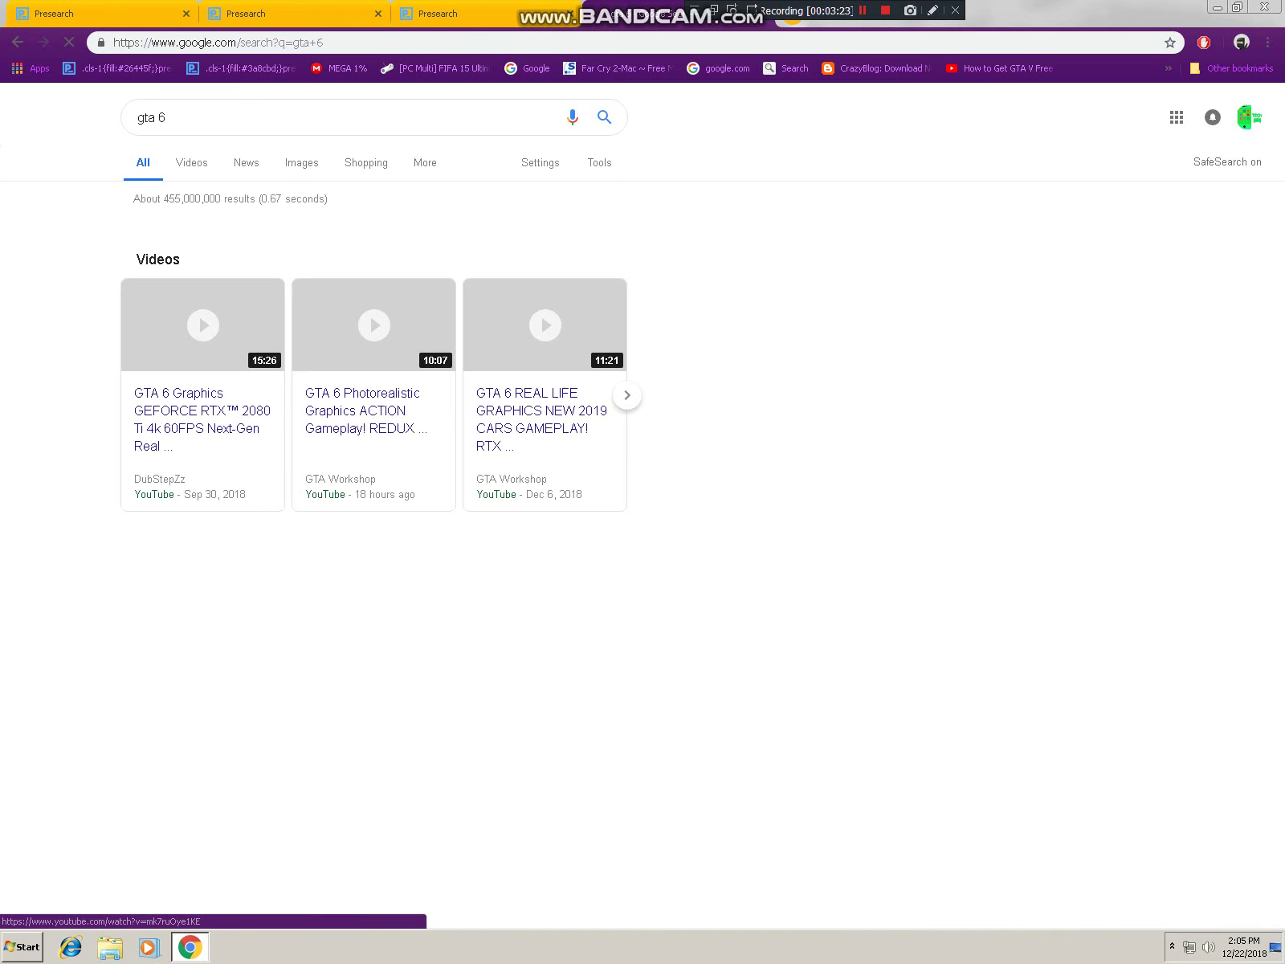
pyautogui.hotkey('alt', 'Left')
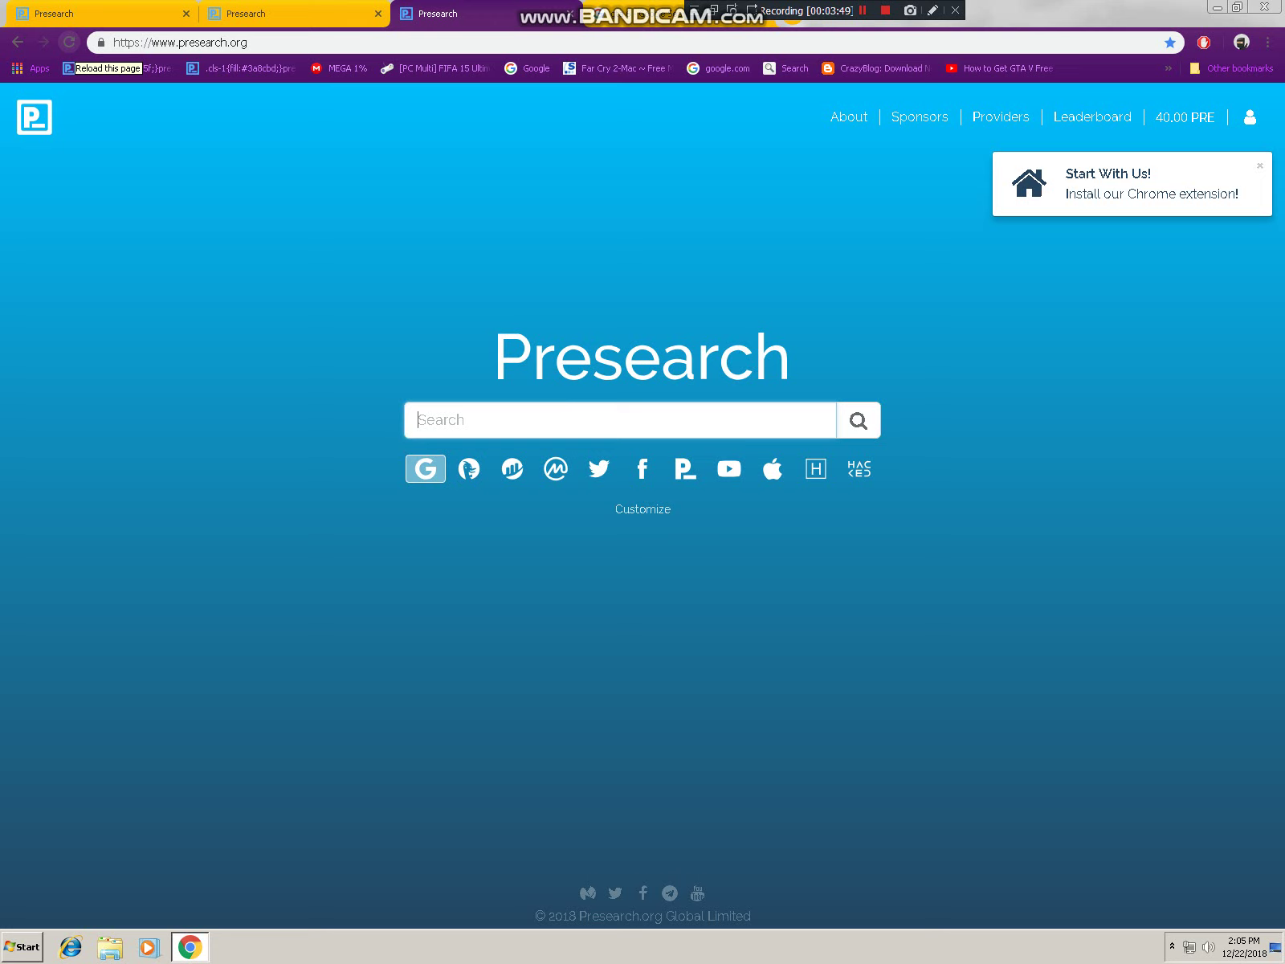
# - Reload Presearch to show 40.25 PRE, then review and close the Google 'gta 6' tab
pyautogui.click(69, 41)
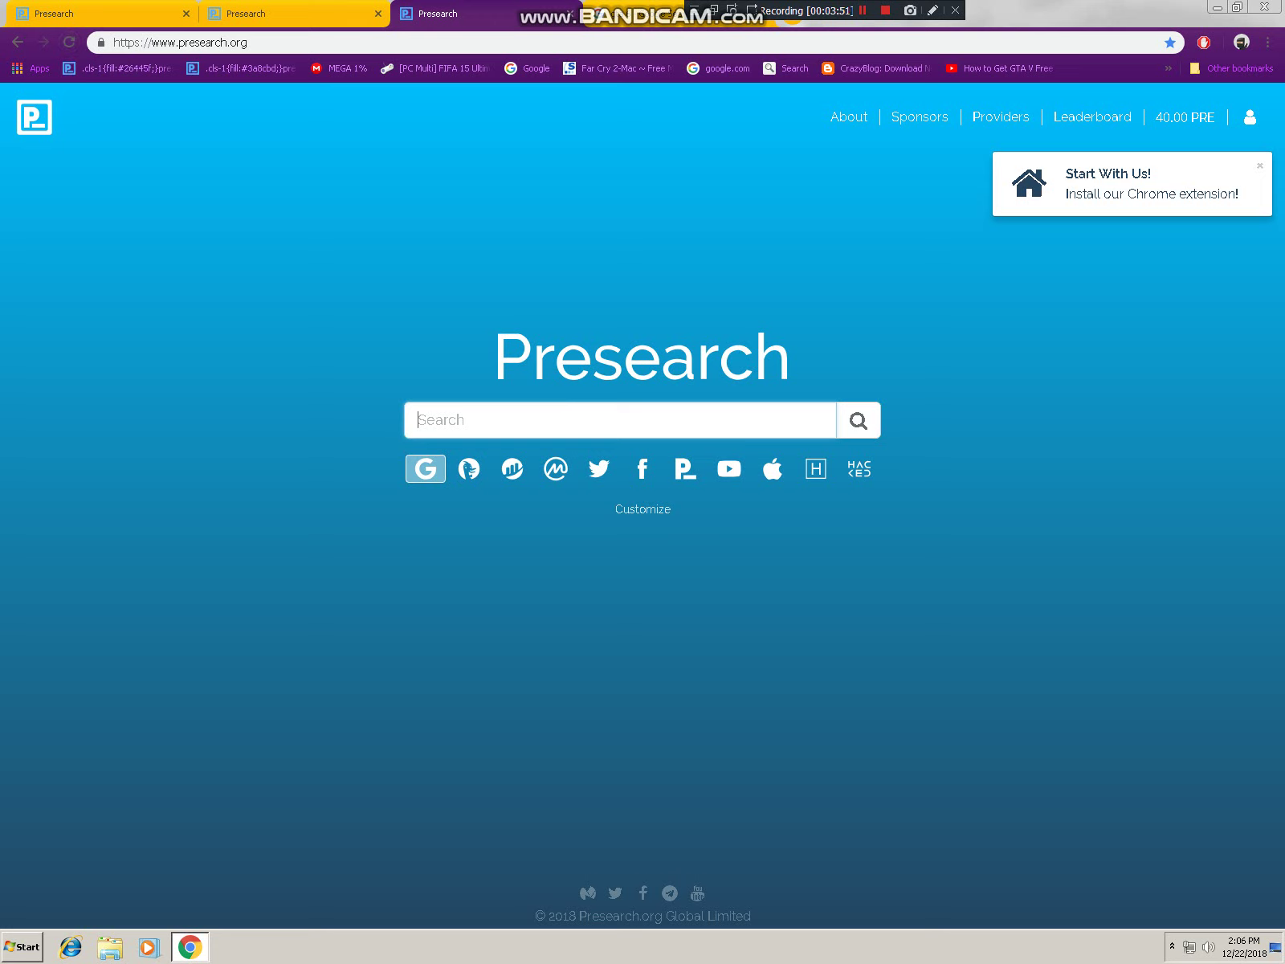
pyautogui.click(69, 42)
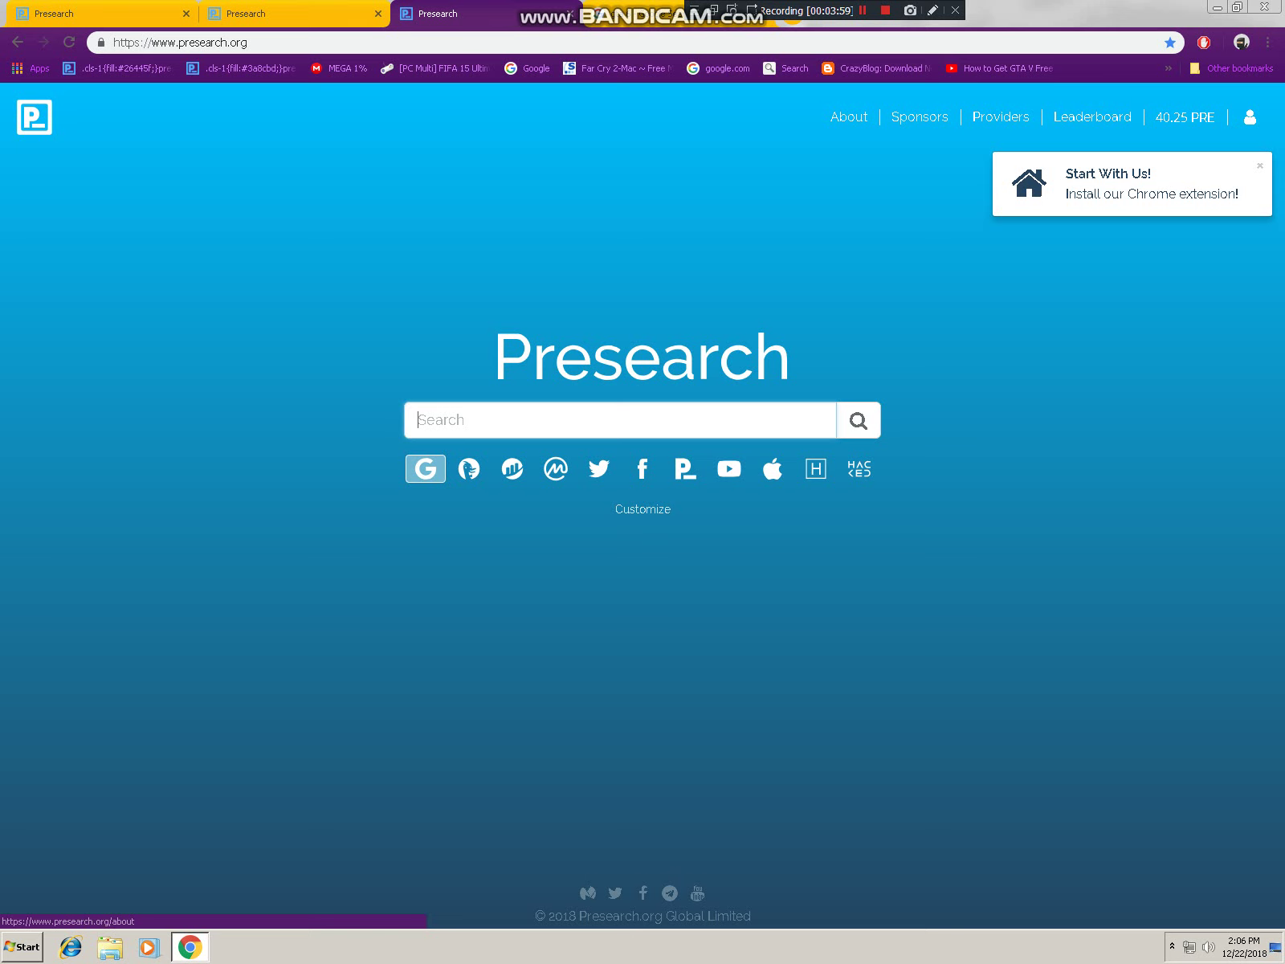
pyautogui.hotkey('ctrl', 'shift', 'Tab')
pyautogui.hotkey('ctrl', 'shift', 'Tab')
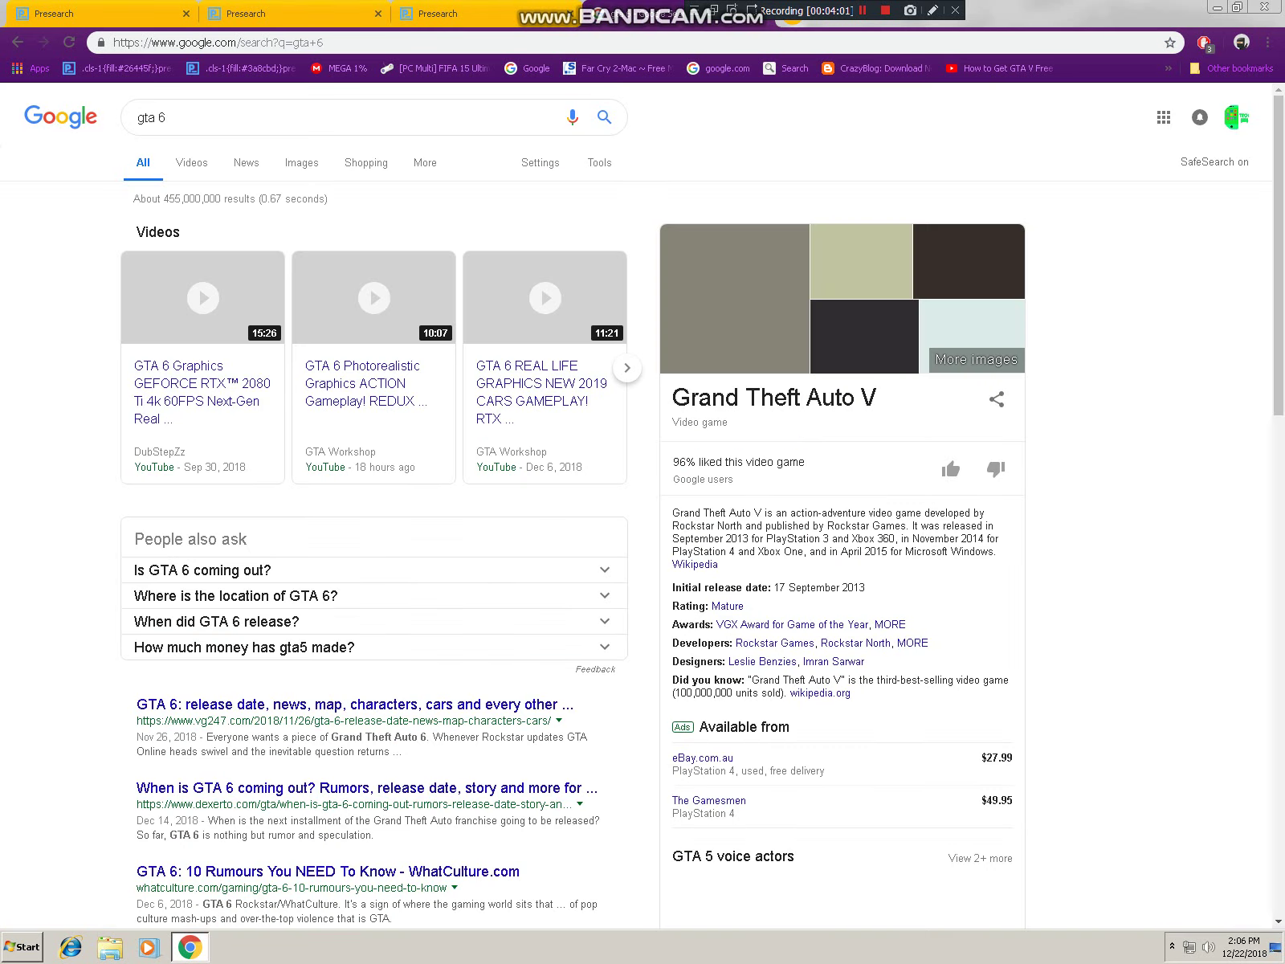
pyautogui.scroll(-3, 643, 514)
pyautogui.scroll(3, 642, 513)
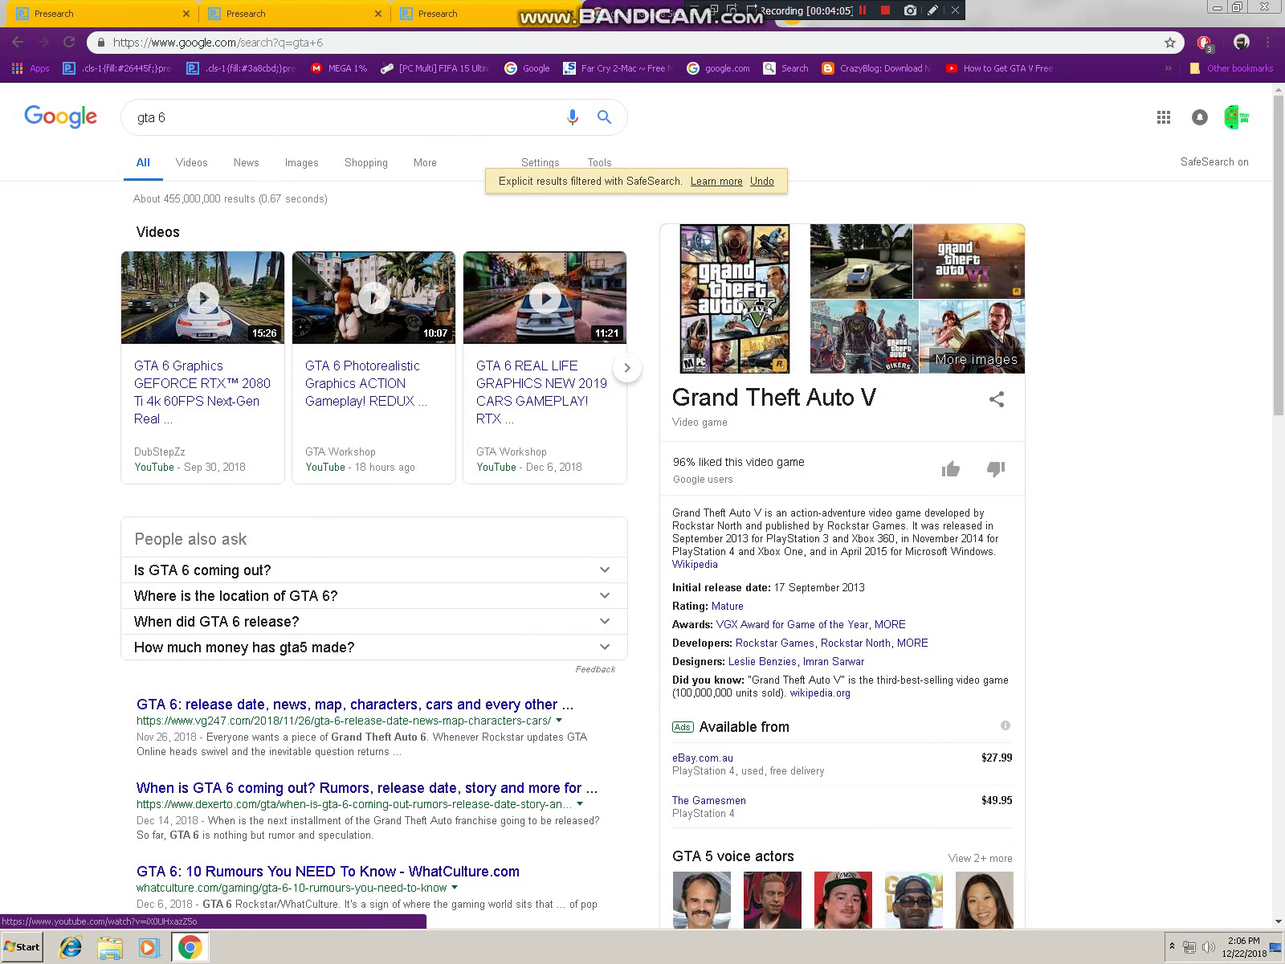
pyautogui.scroll(-3, 200, 394)
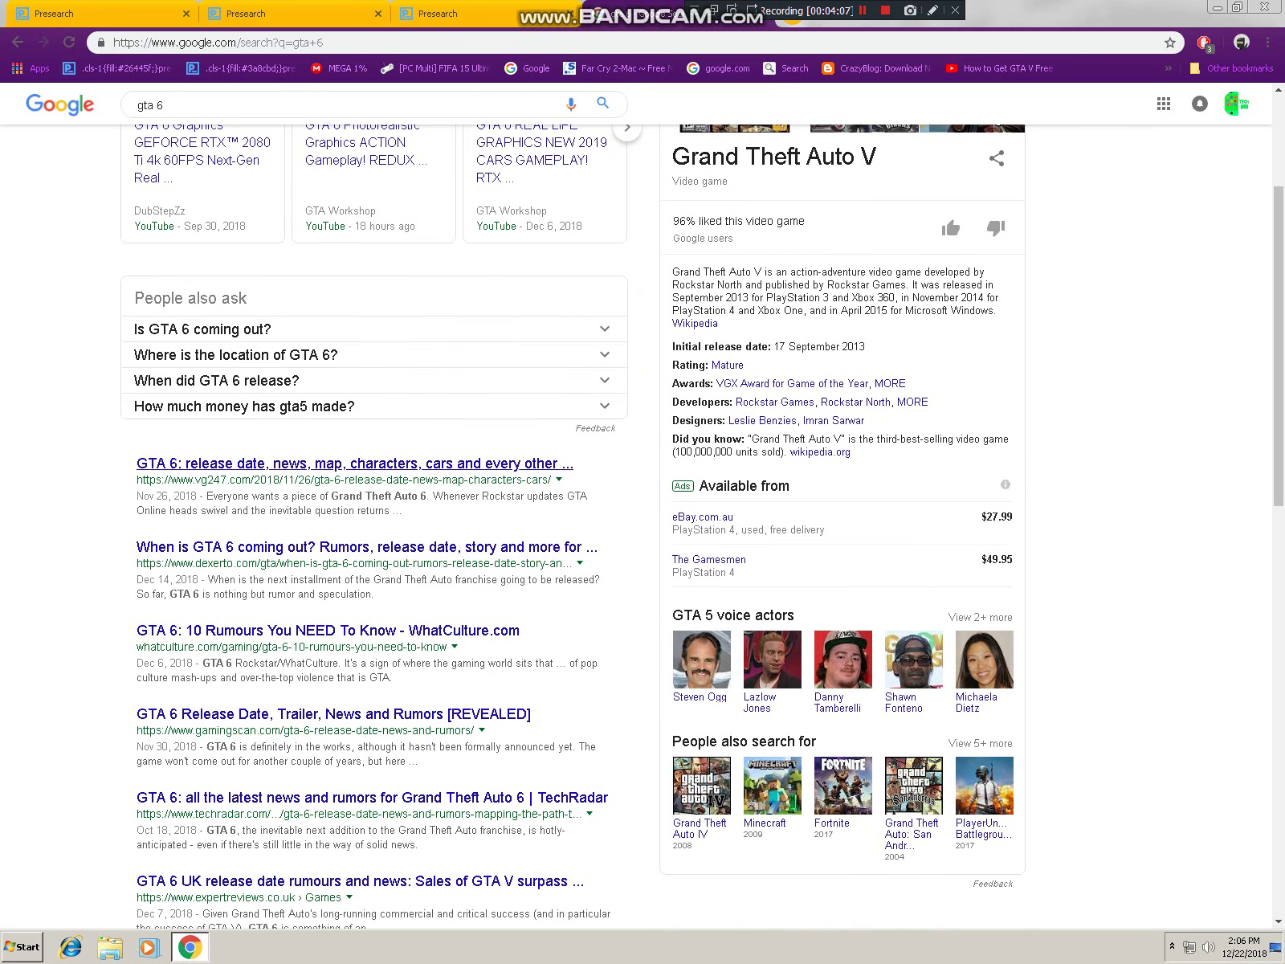
pyautogui.scroll(3, 201, 393)
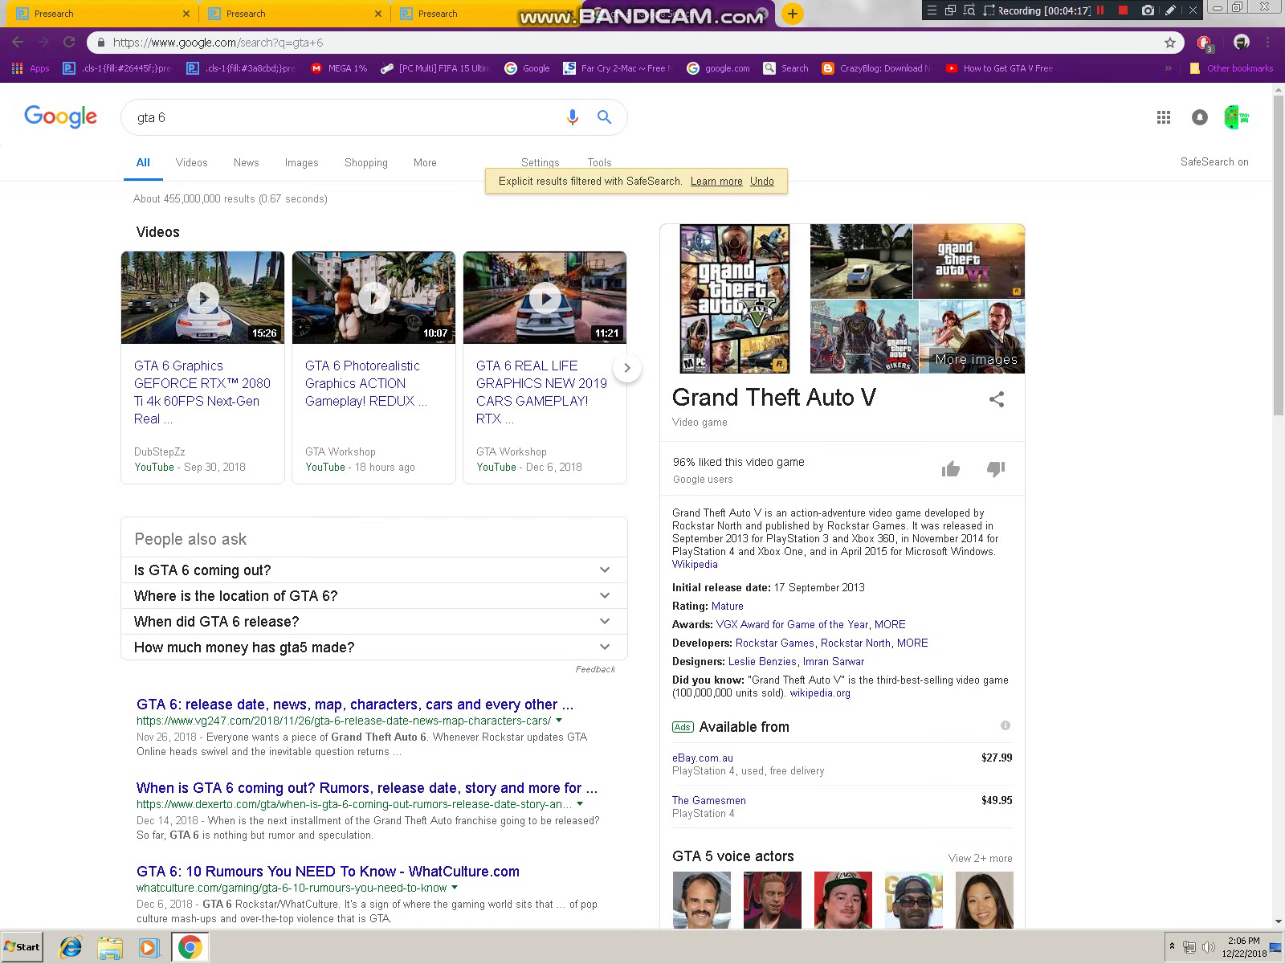
pyautogui.hotkey('ctrl', 'w')
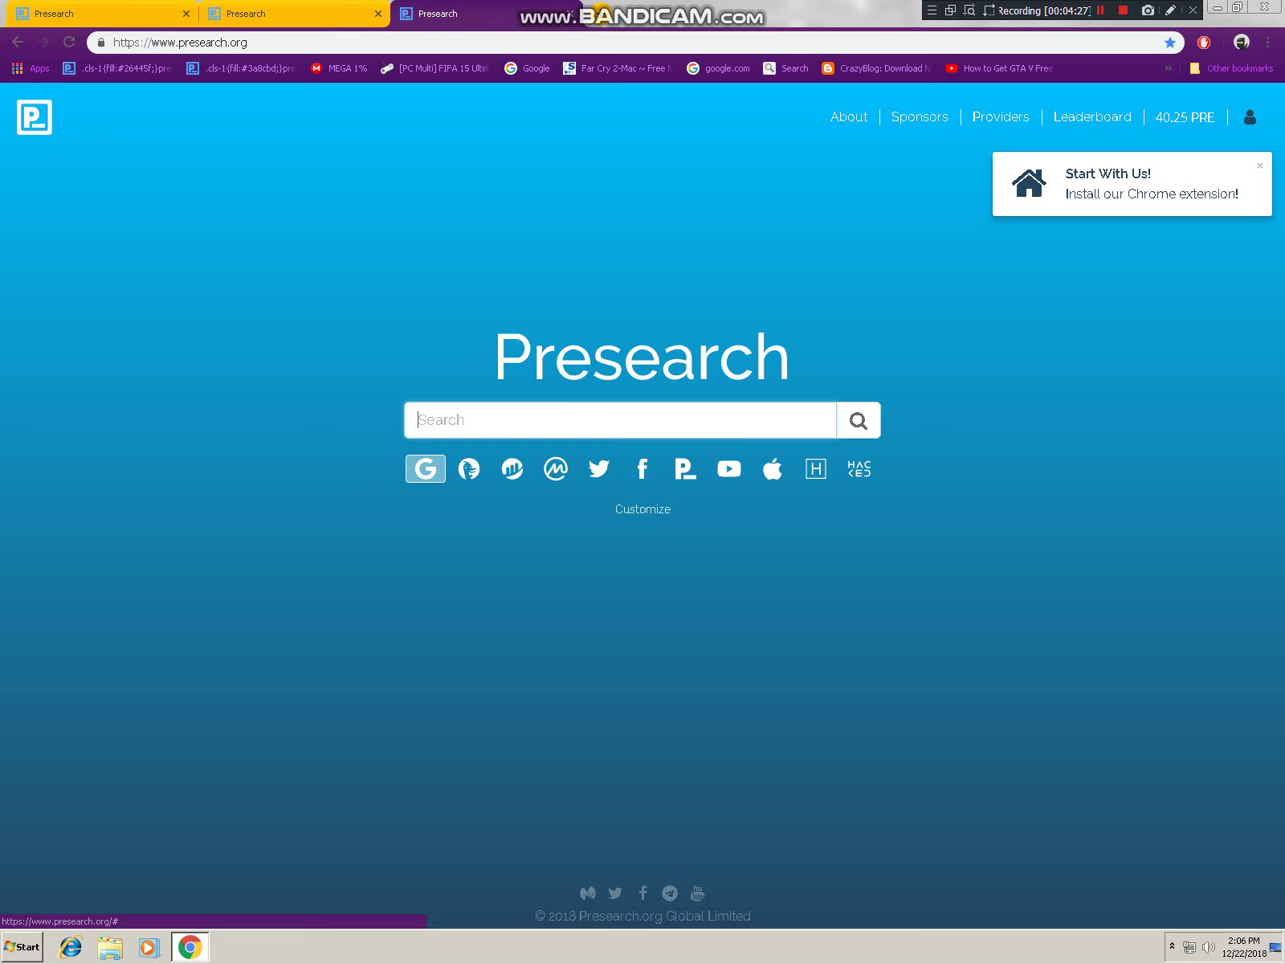
# - Open My Account from the user menu to see the 40.2500 Rewards Account balance
pyautogui.click(1250, 117)
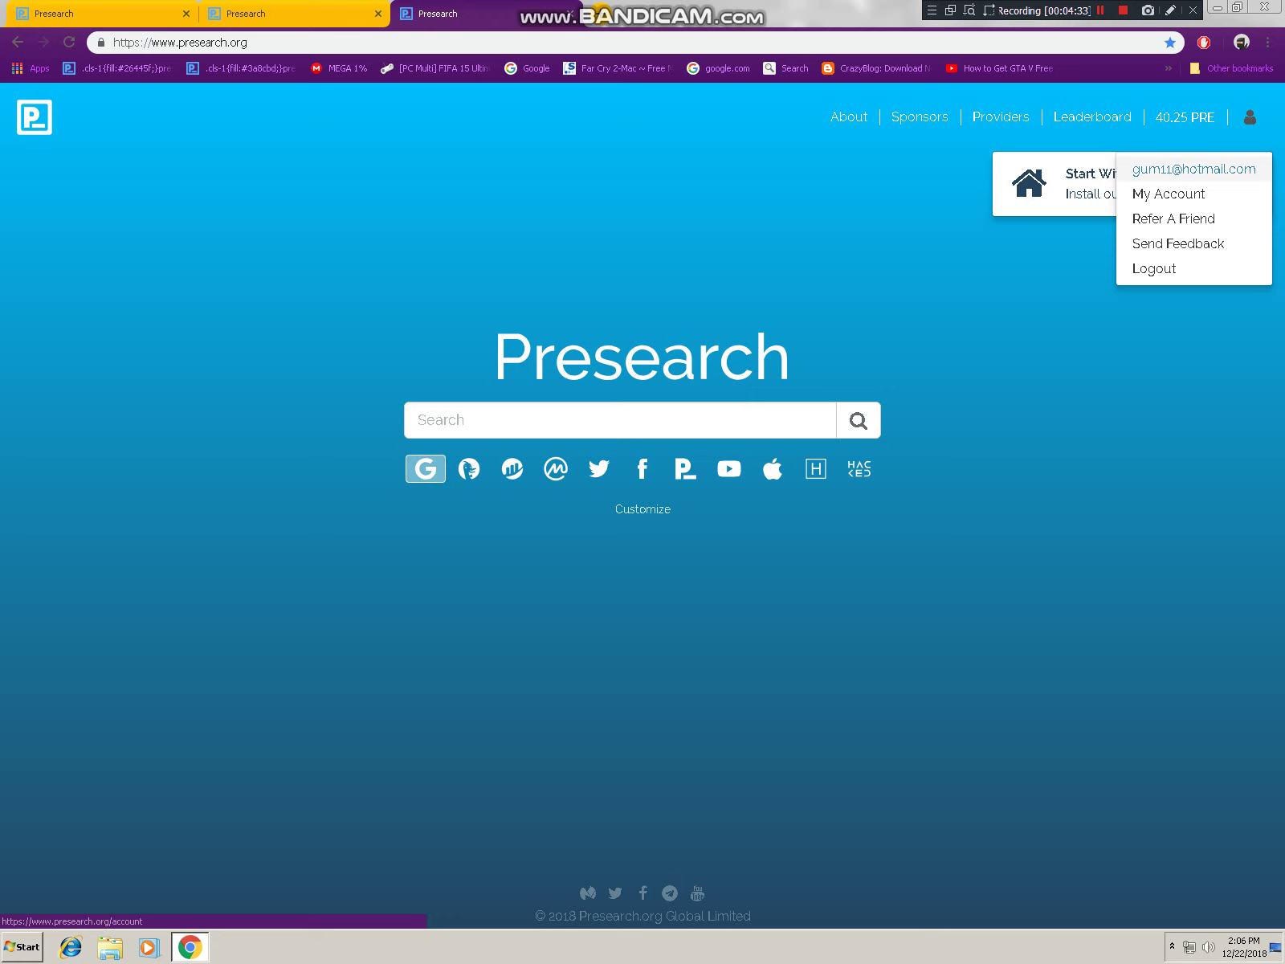
pyautogui.click(1168, 194)
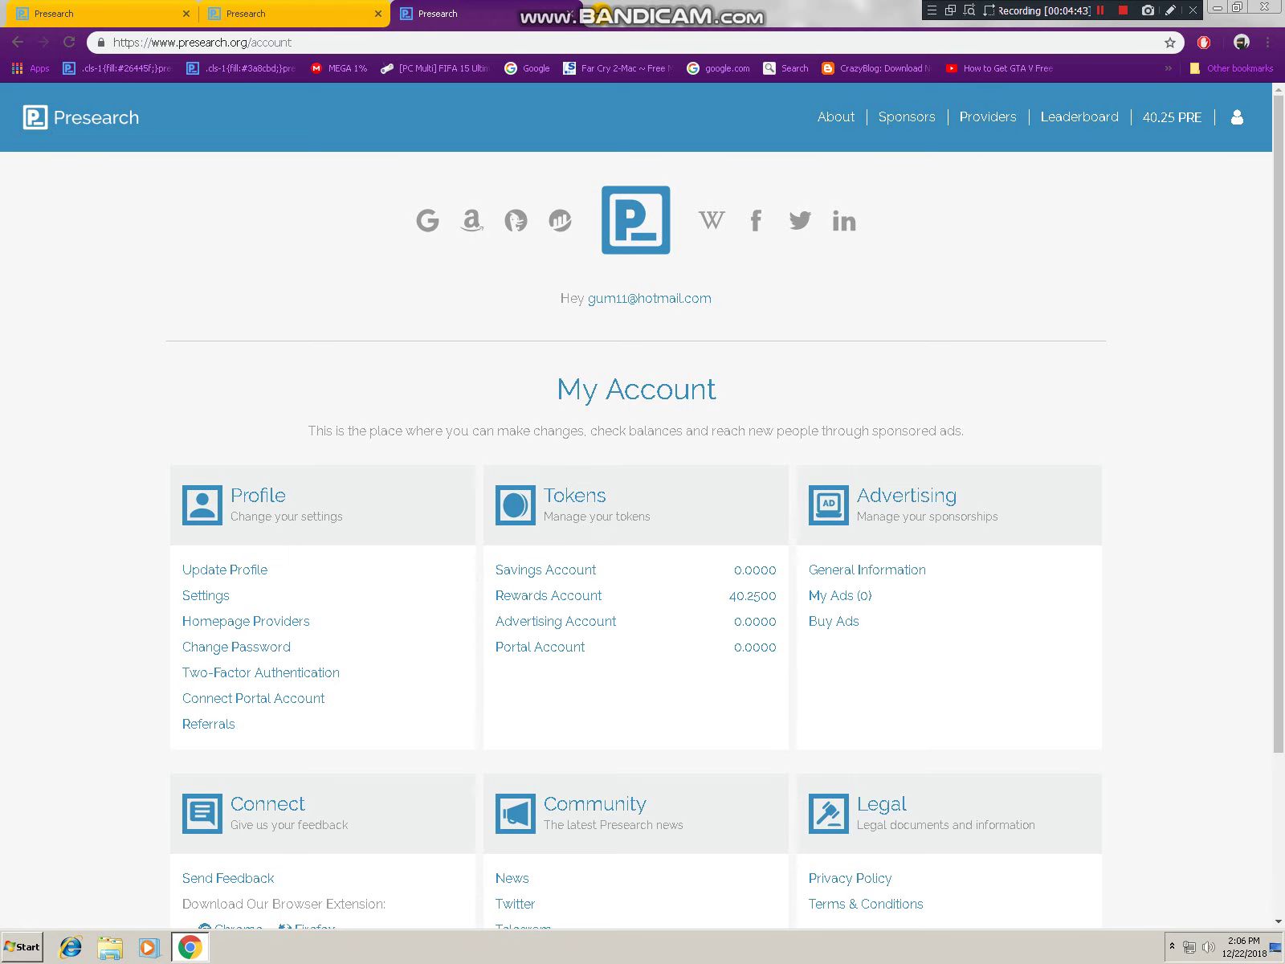
# - Cycle through the open tabs, settle on My Account and scroll to its Connect and Community sections
pyautogui.hotkey('ctrl', 'shift', 'Tab')
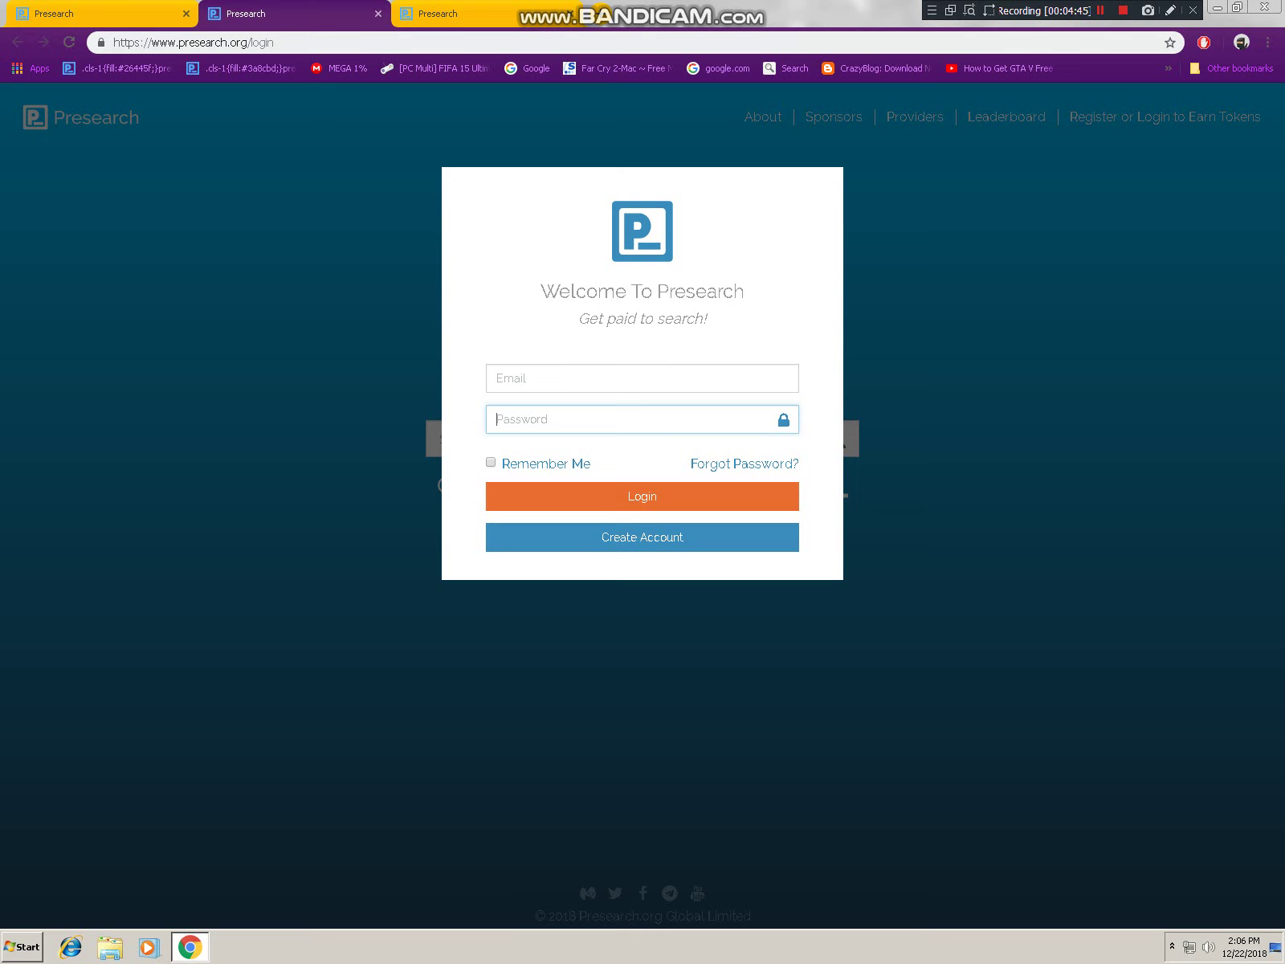
pyautogui.press('Tab')
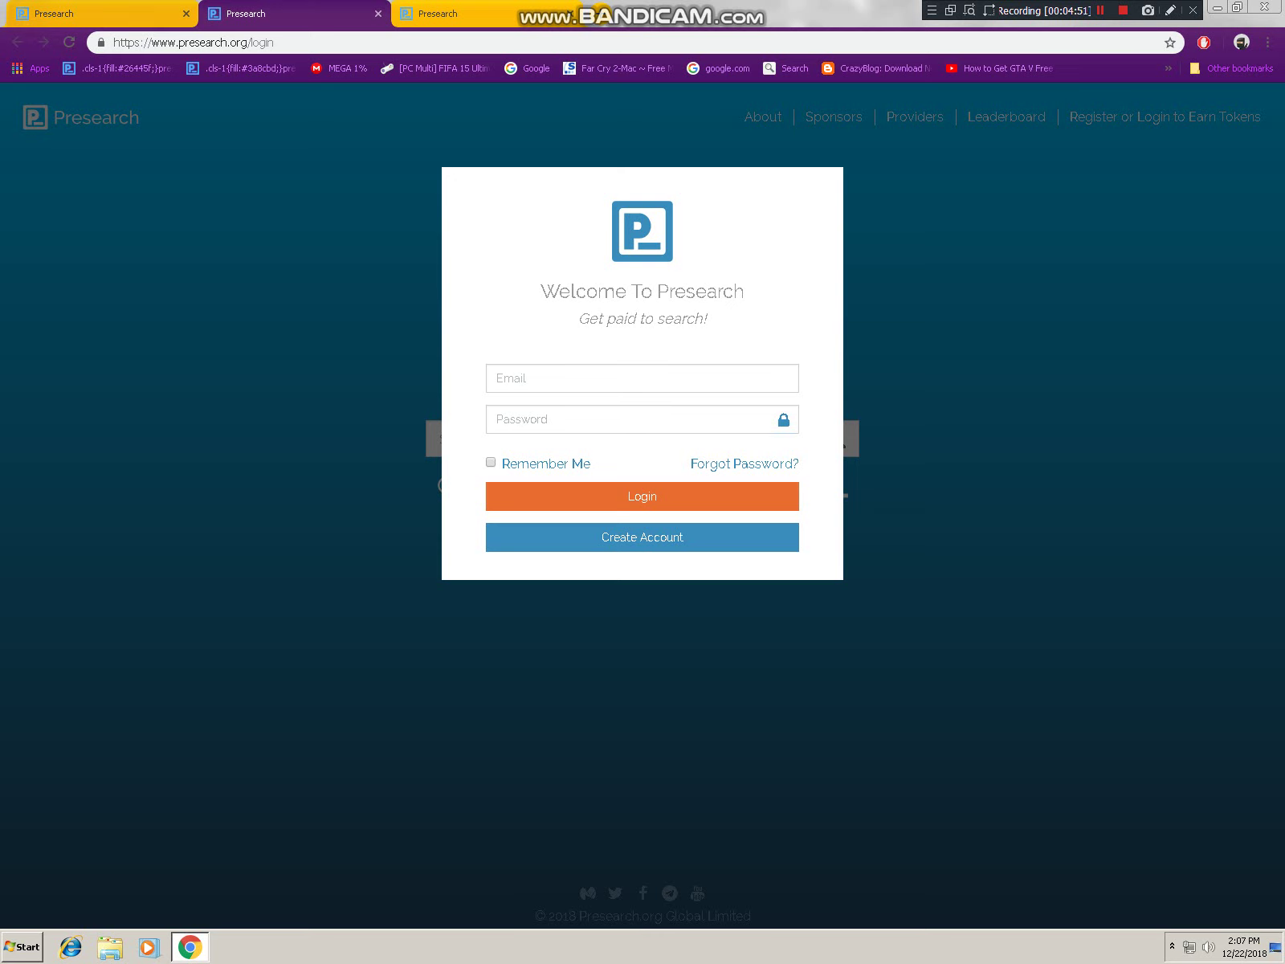
pyautogui.hotkey('ctrl', 'shift', 'Tab')
pyautogui.hotkey('ctrl', 'Tab')
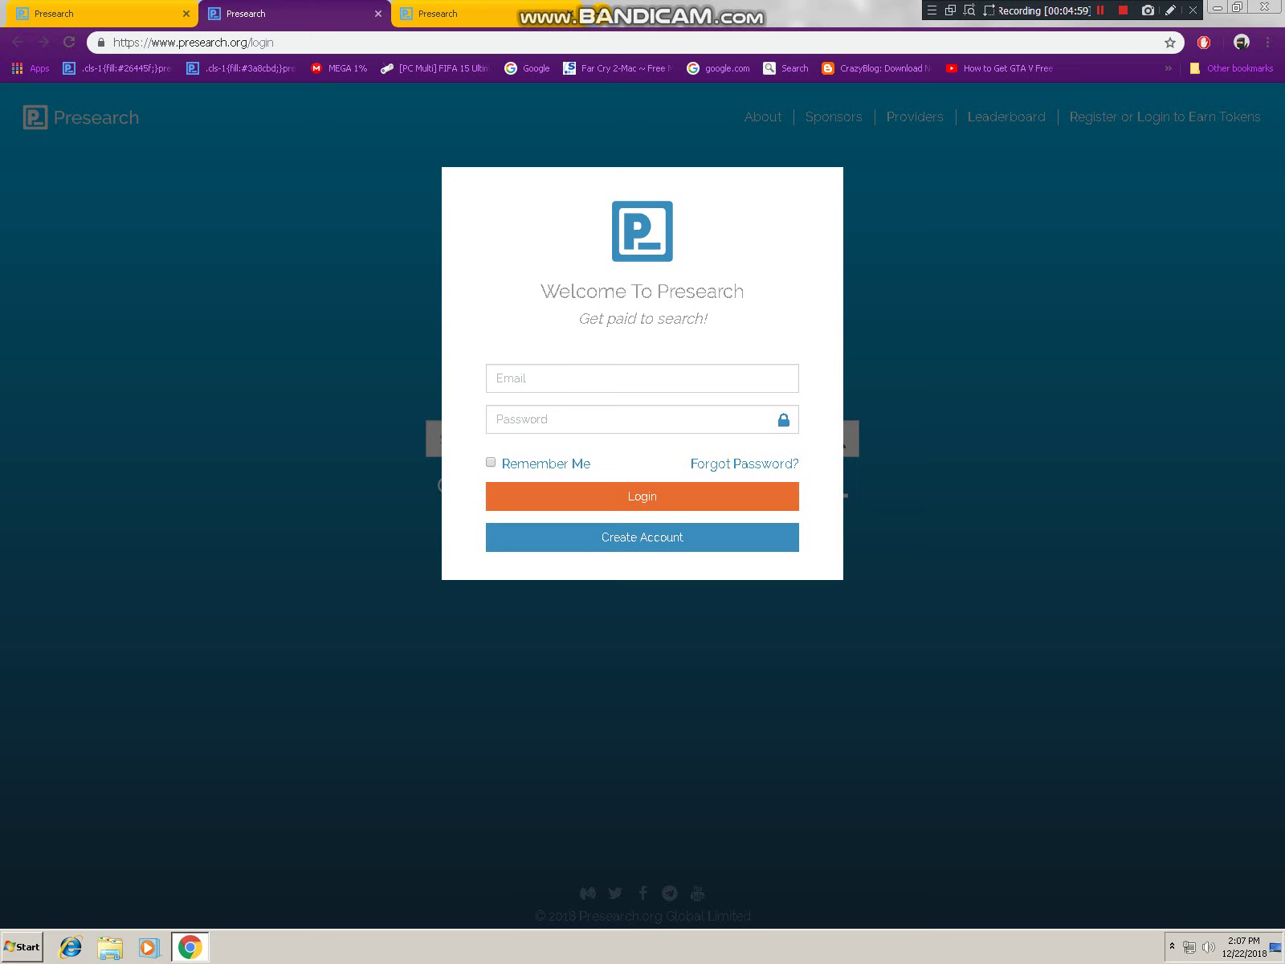
pyautogui.hotkey('ctrl', 'Tab')
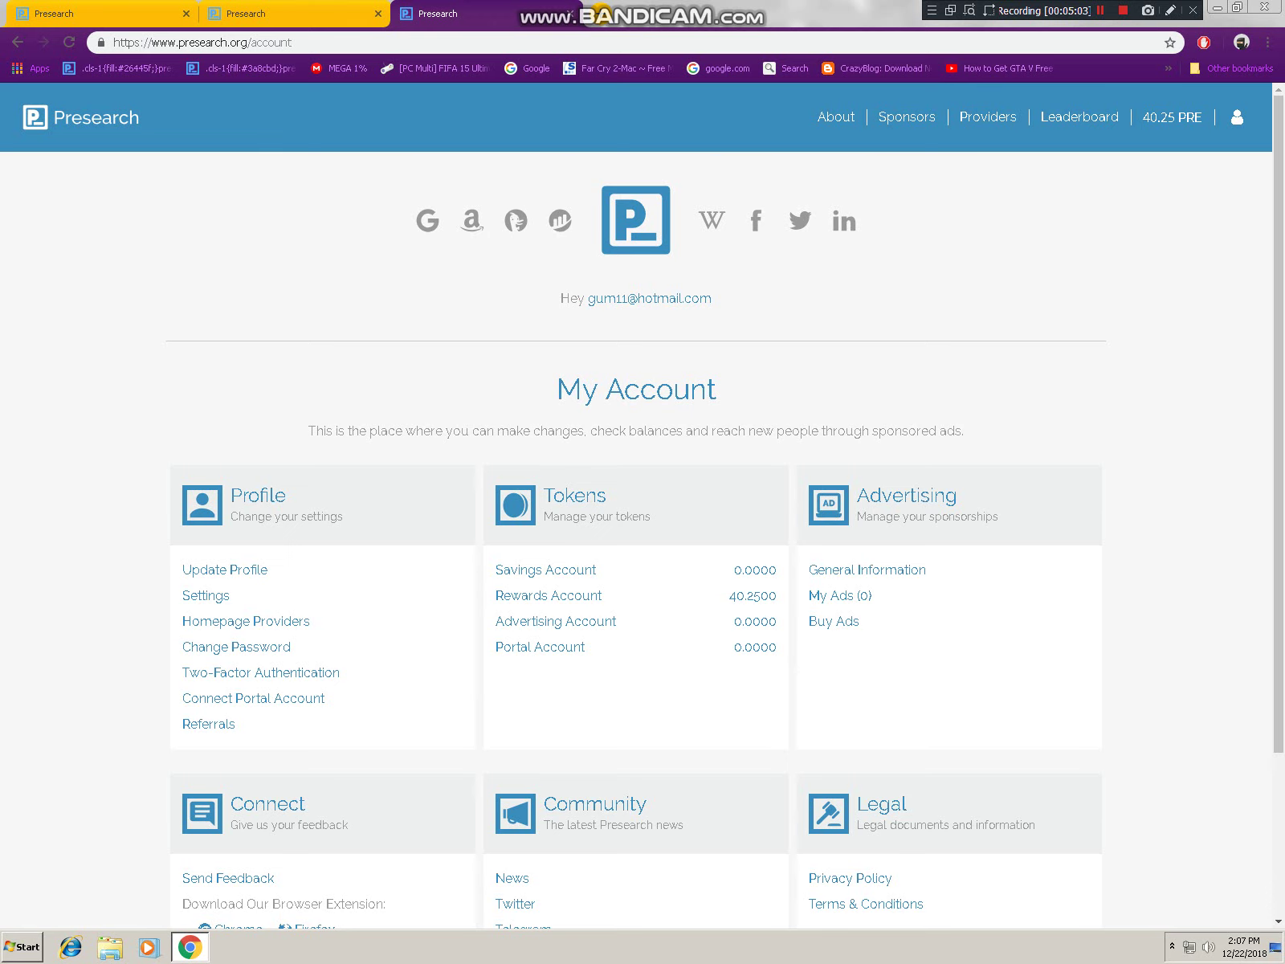
pyautogui.hotkey('ctrl', 'shift', 'Tab')
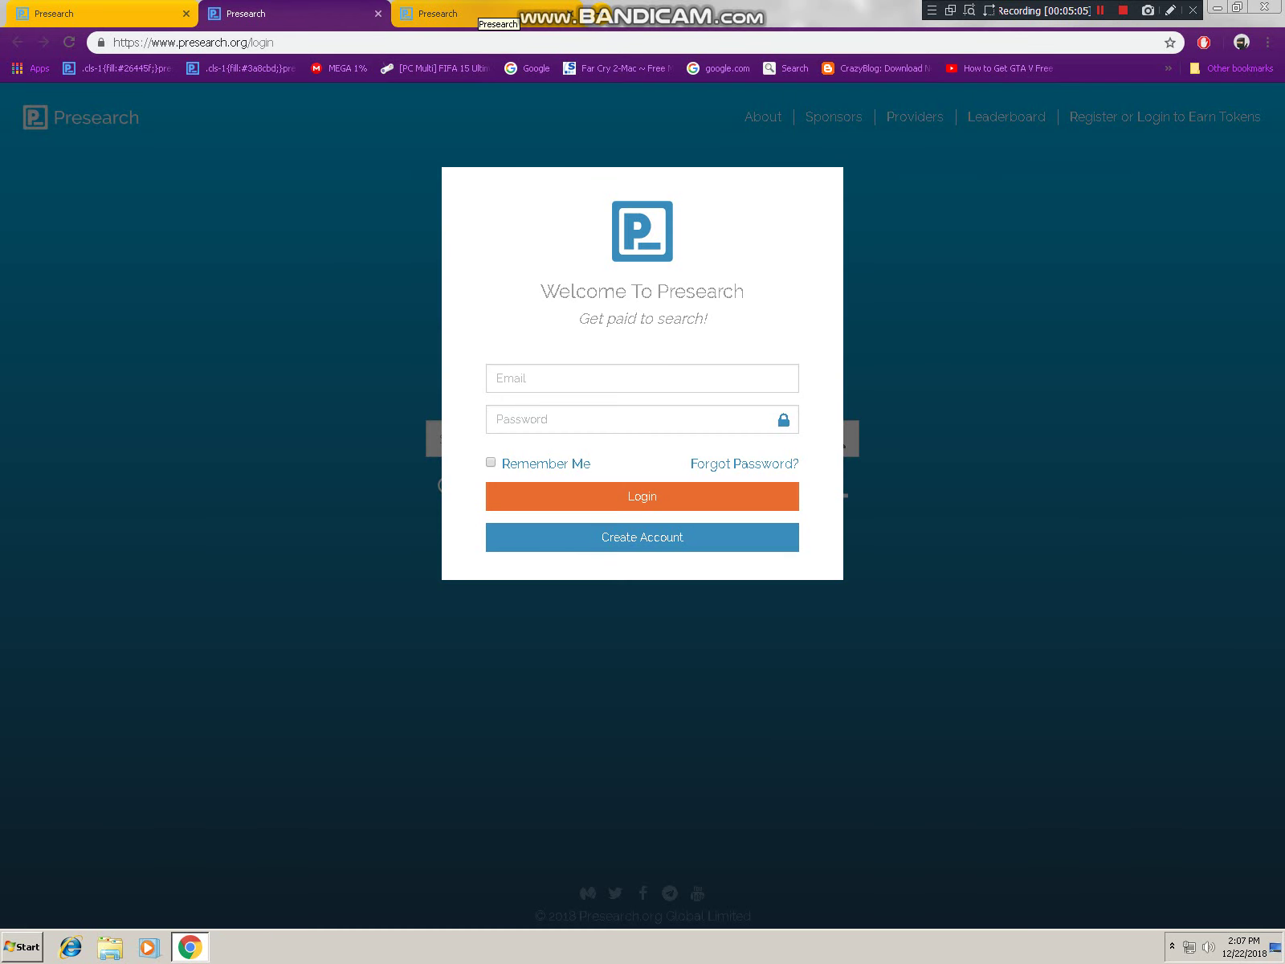
pyautogui.hotkey('ctrl', 'Tab')
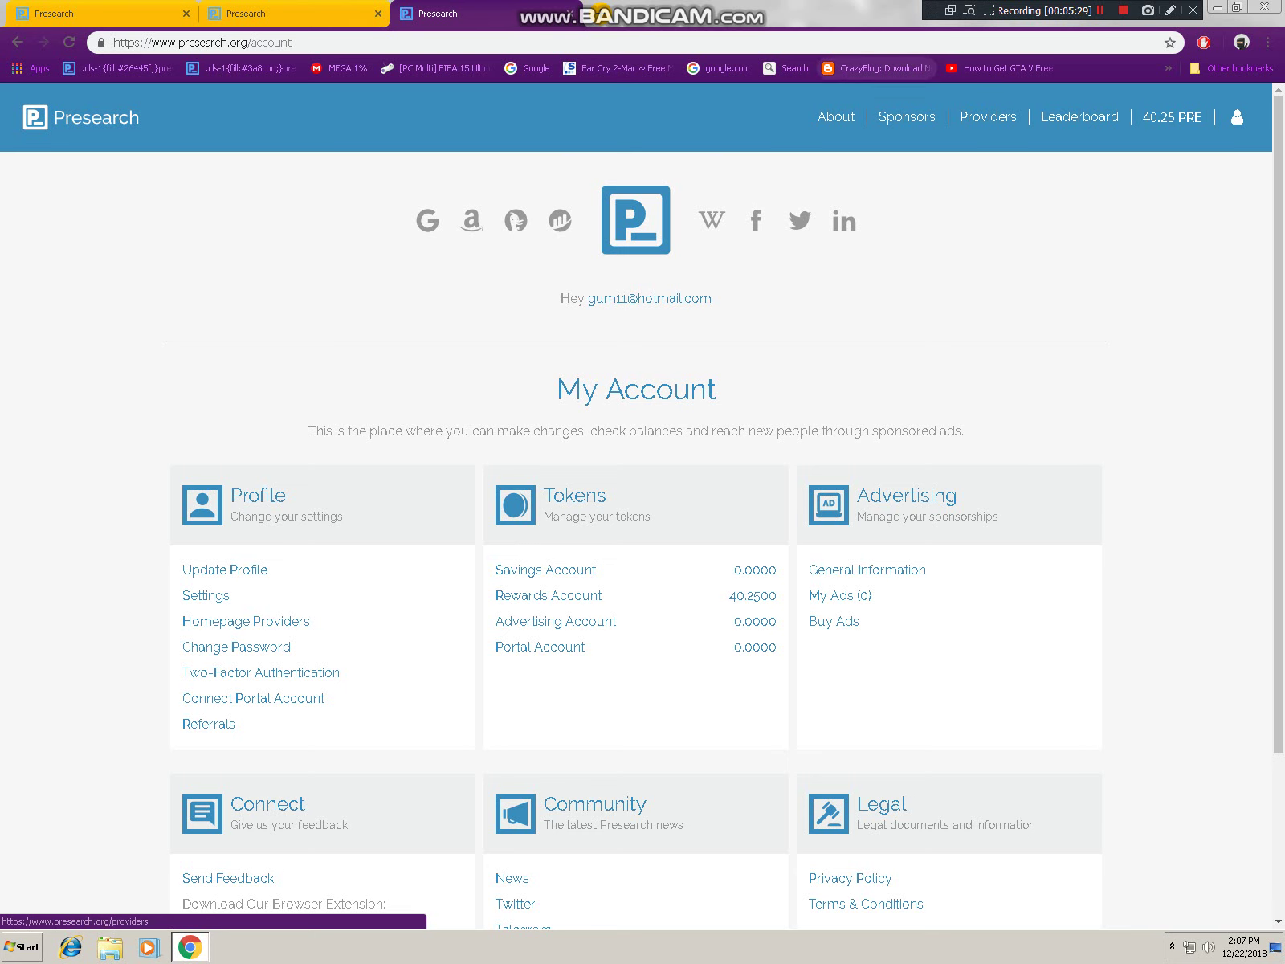
pyautogui.hotkey('ctrl', 'shift', 'Tab')
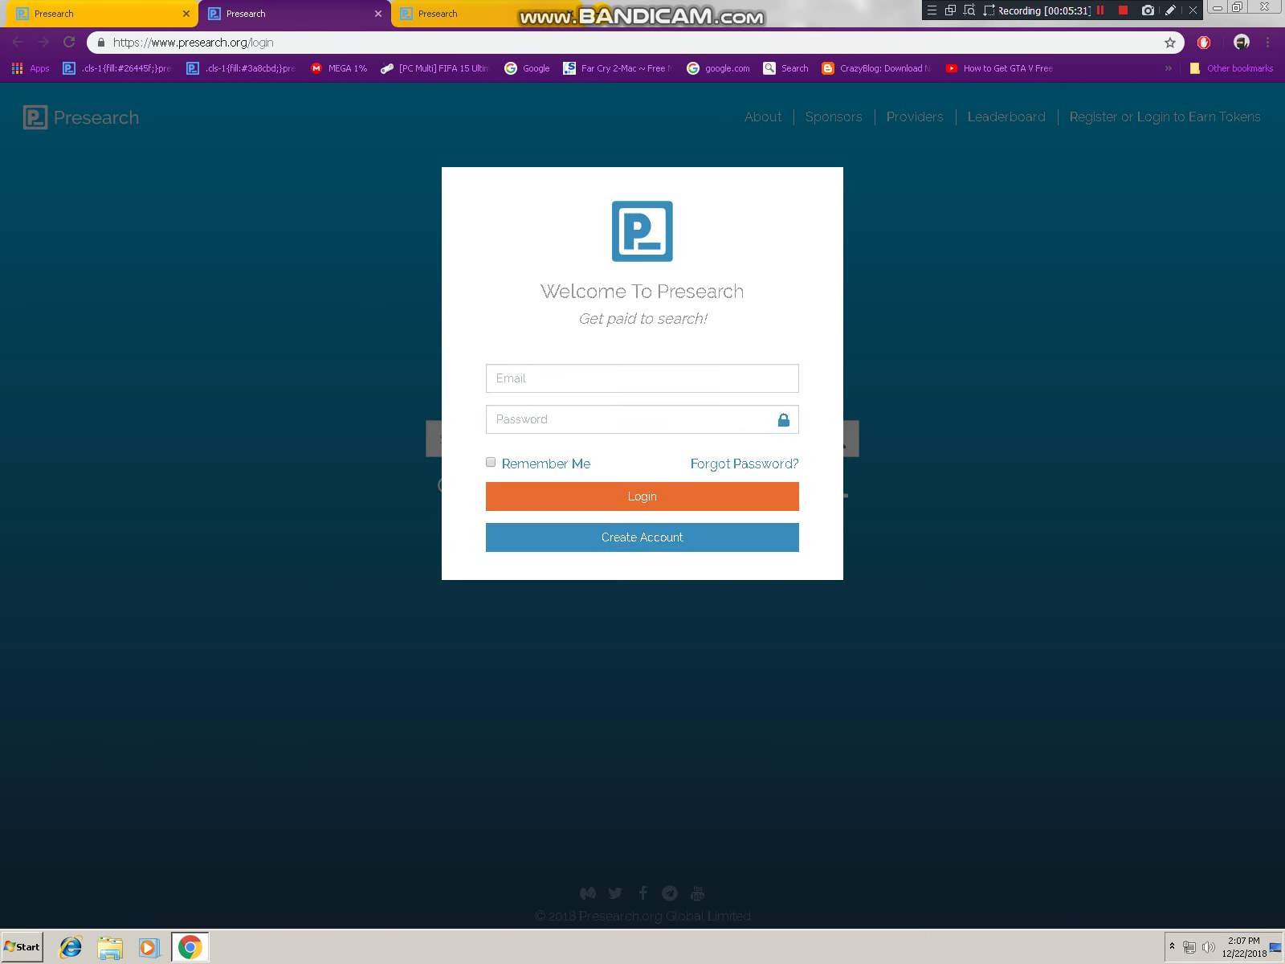
pyautogui.hotkey('ctrl', 'Tab')
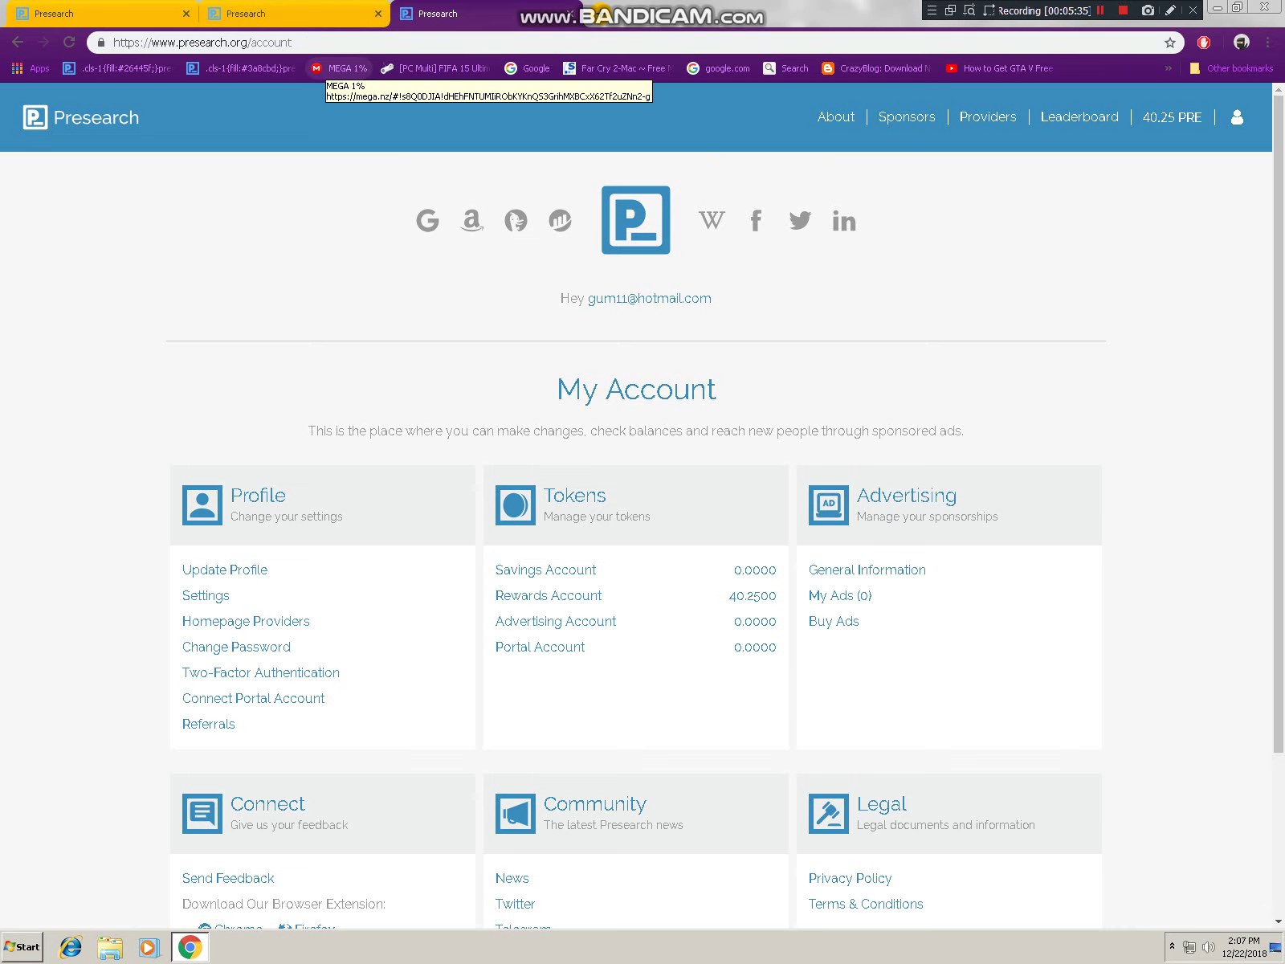
pyautogui.scroll(-1, 548, 514)
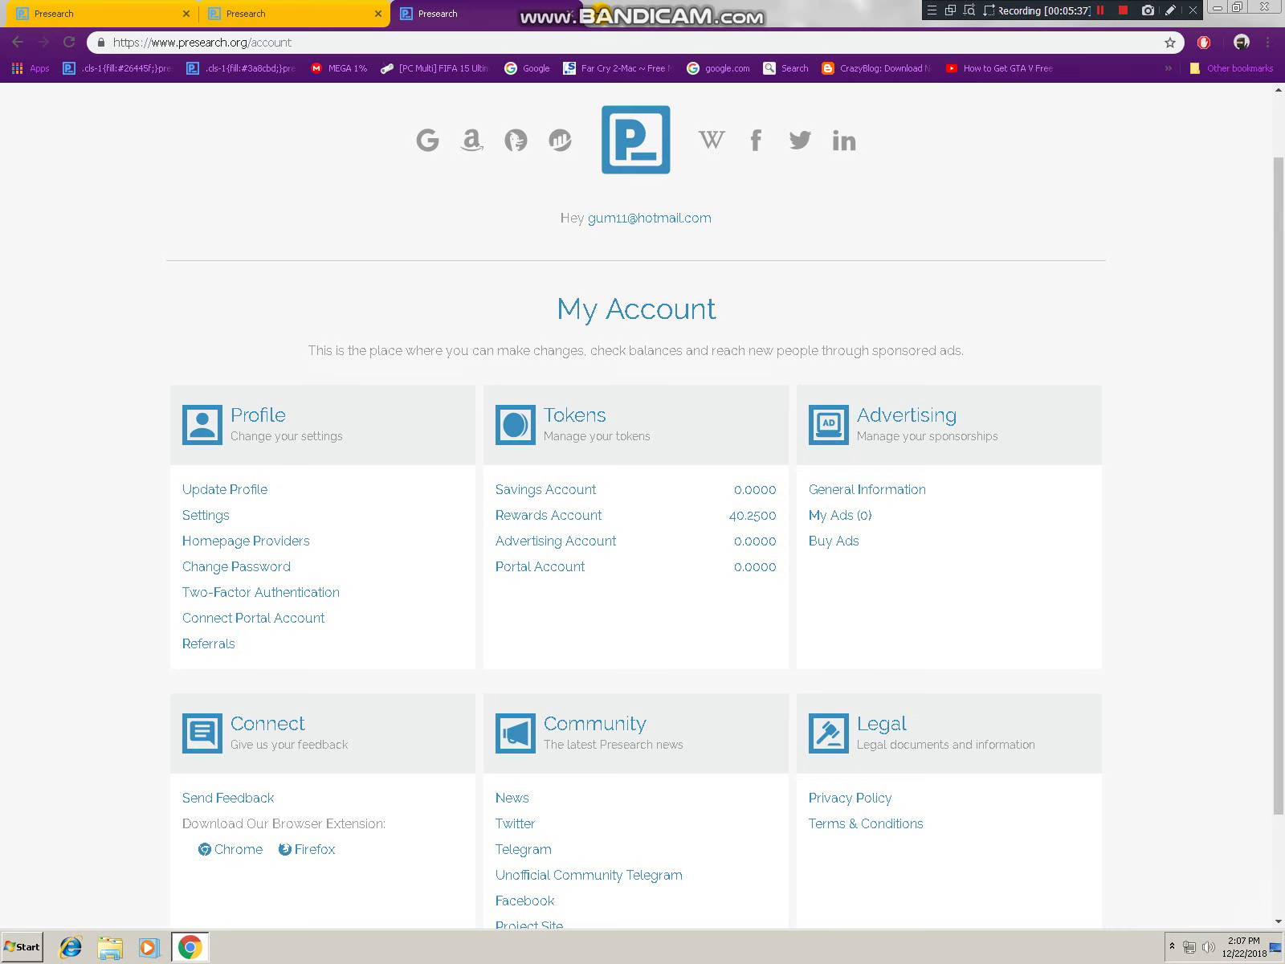
# - Open the Rewards Account history and jump to page 7 with the 25.00 Referral Bonus
pyautogui.click(549, 514)
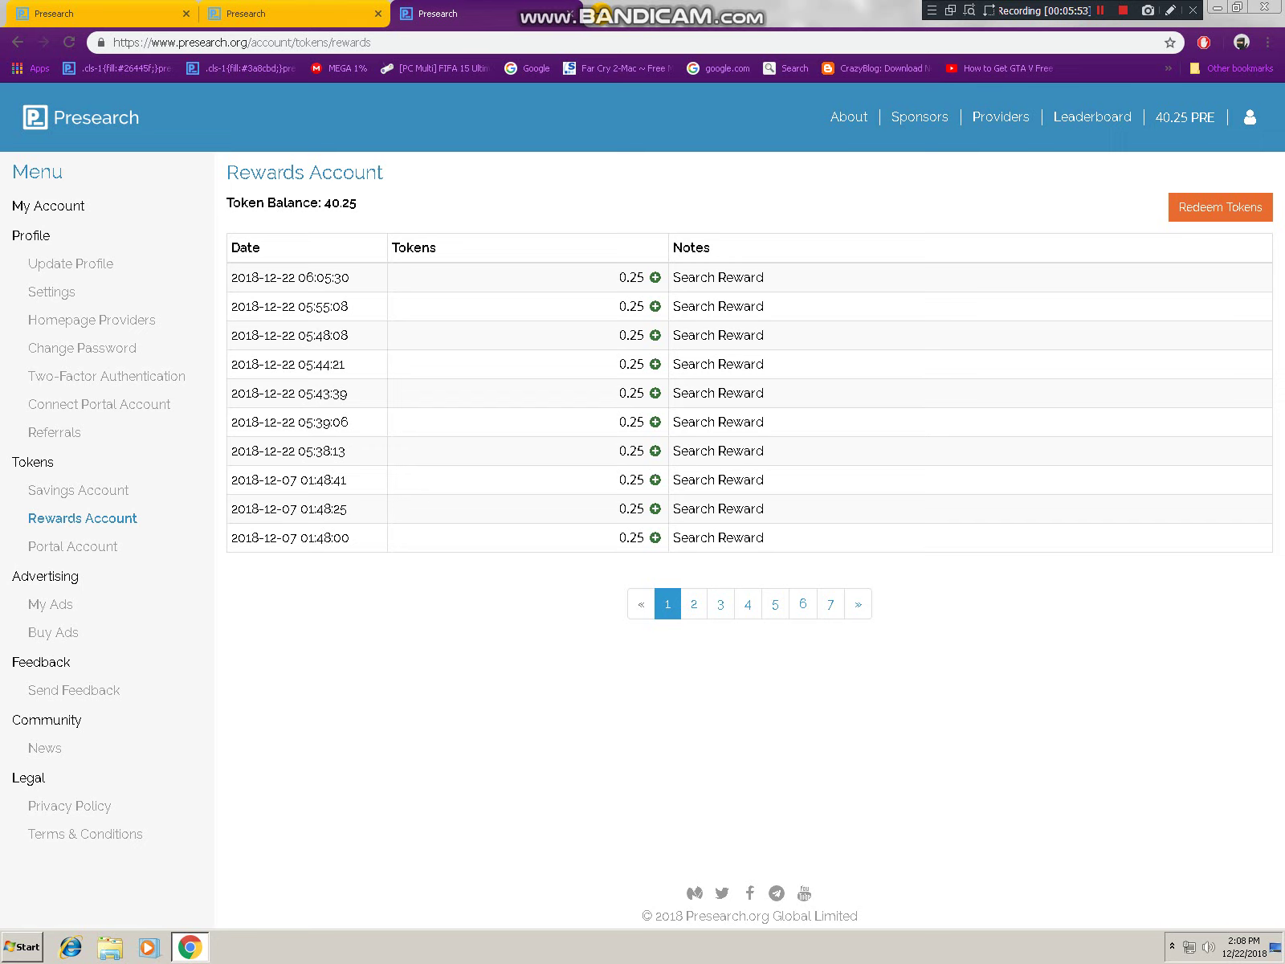
pyautogui.click(830, 604)
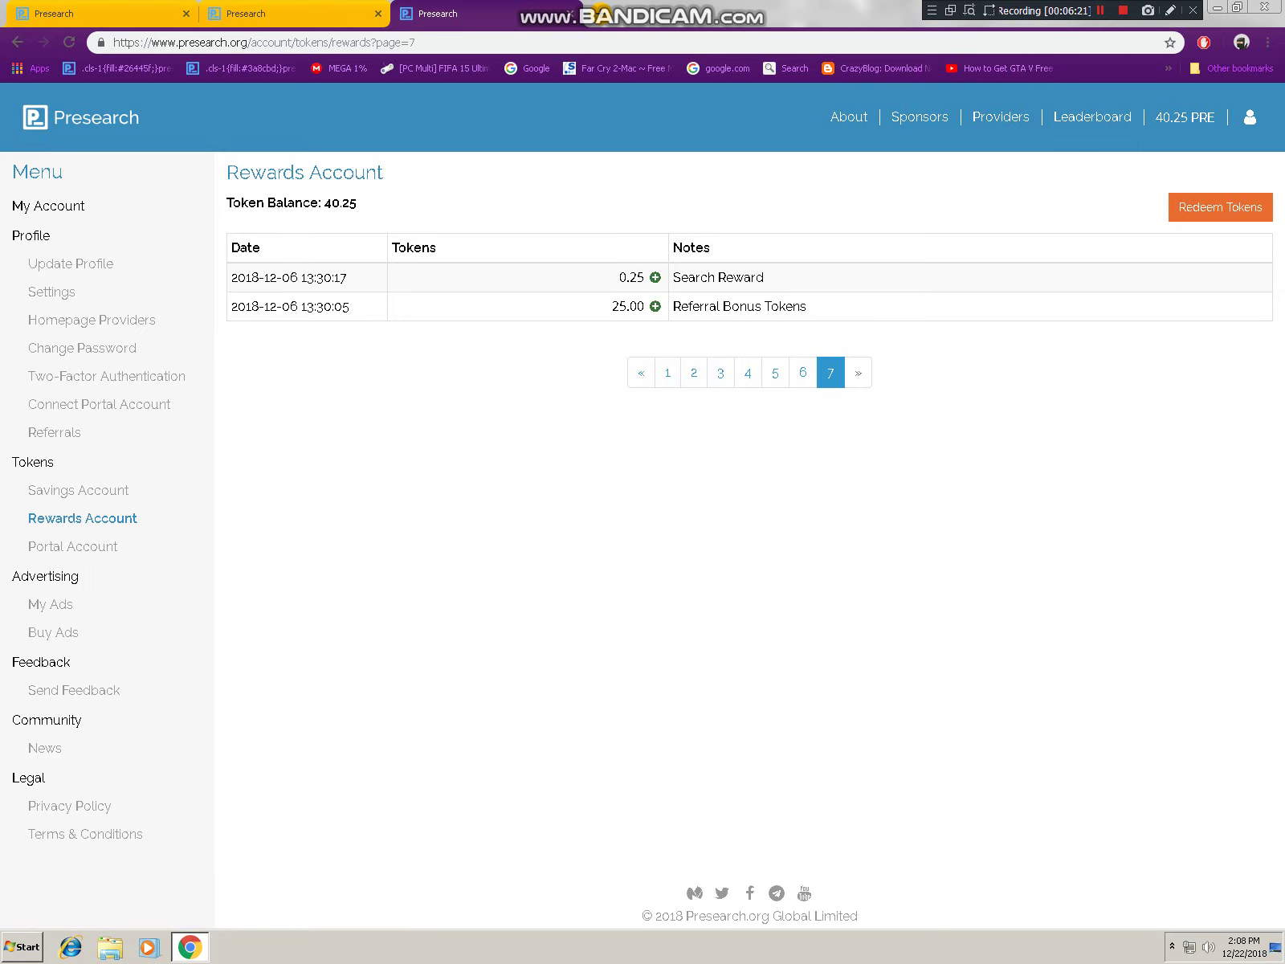
pyautogui.click(1220, 206)
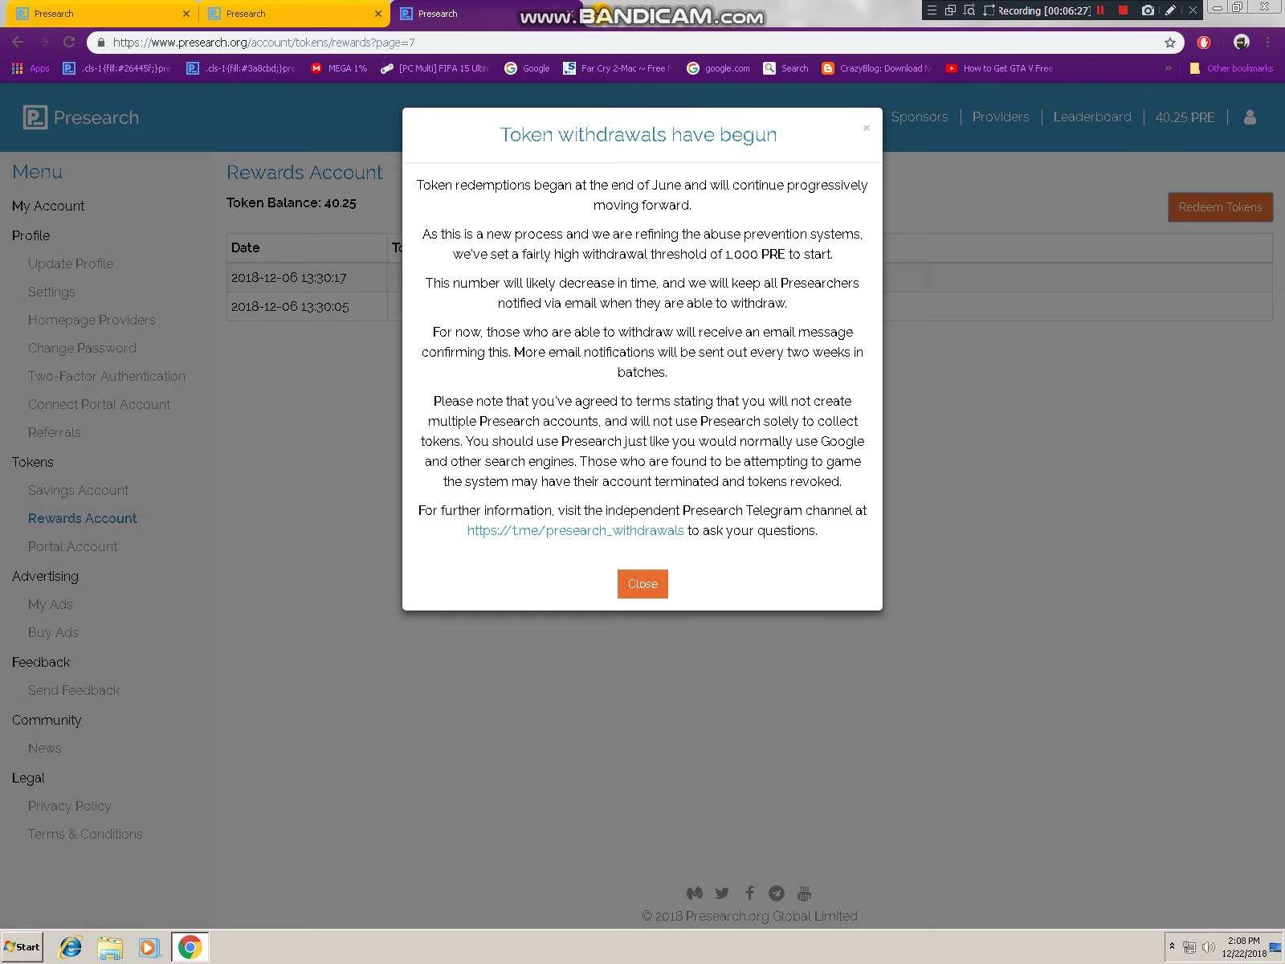
pyautogui.press('Escape')
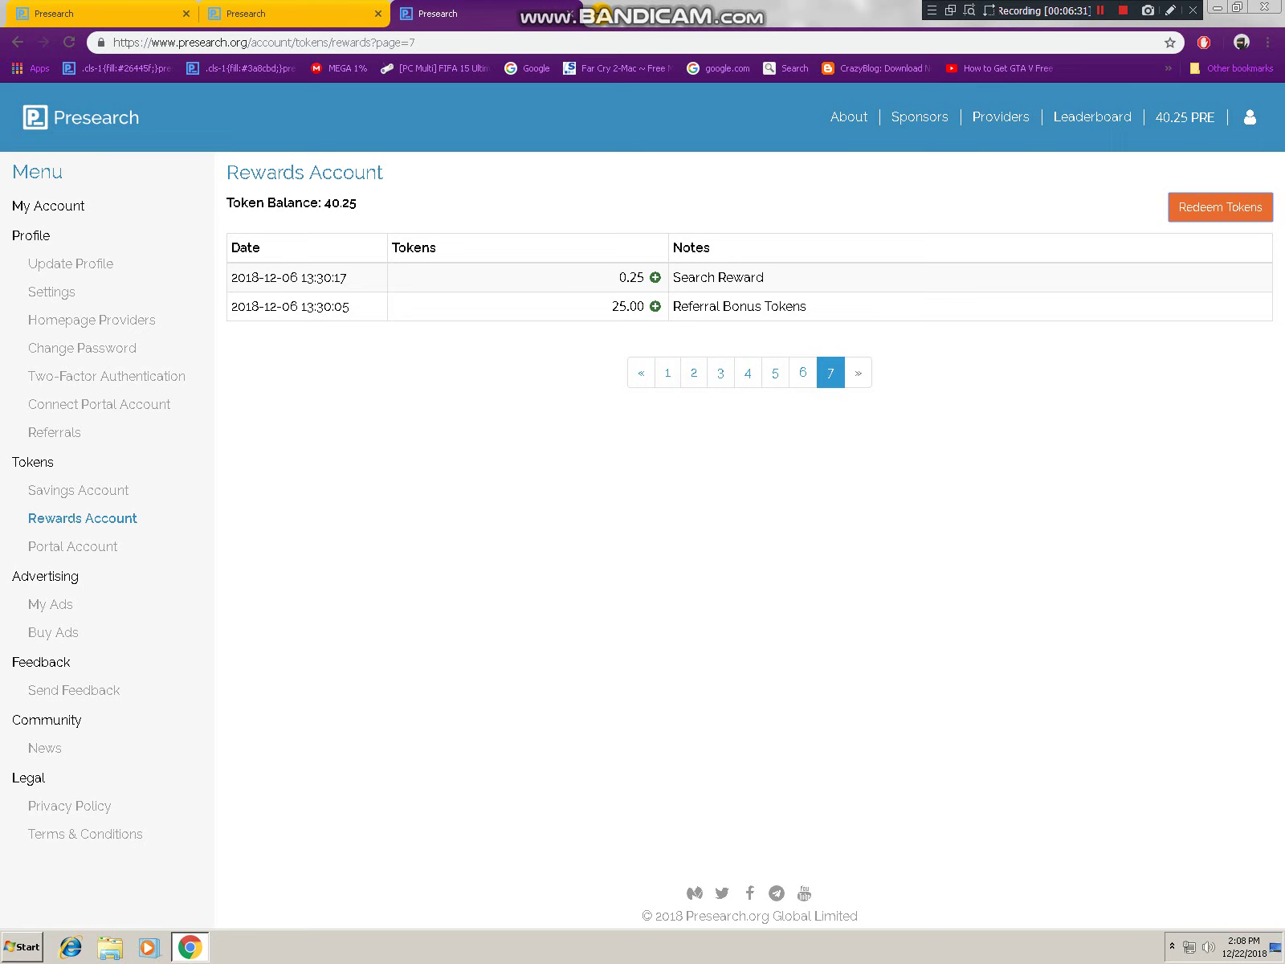